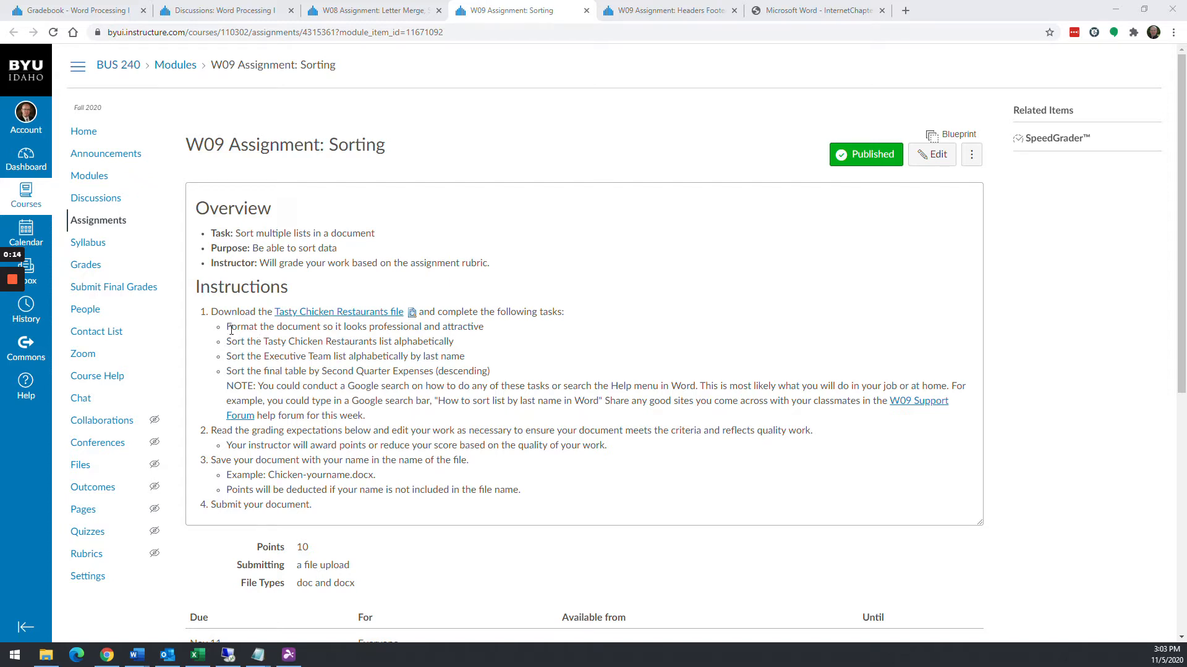
# Read the formatting and sorting tasks listed in the W09 Sorting assignment instructions
pyautogui.moveTo(229, 326); pyautogui.dragTo(525, 374)
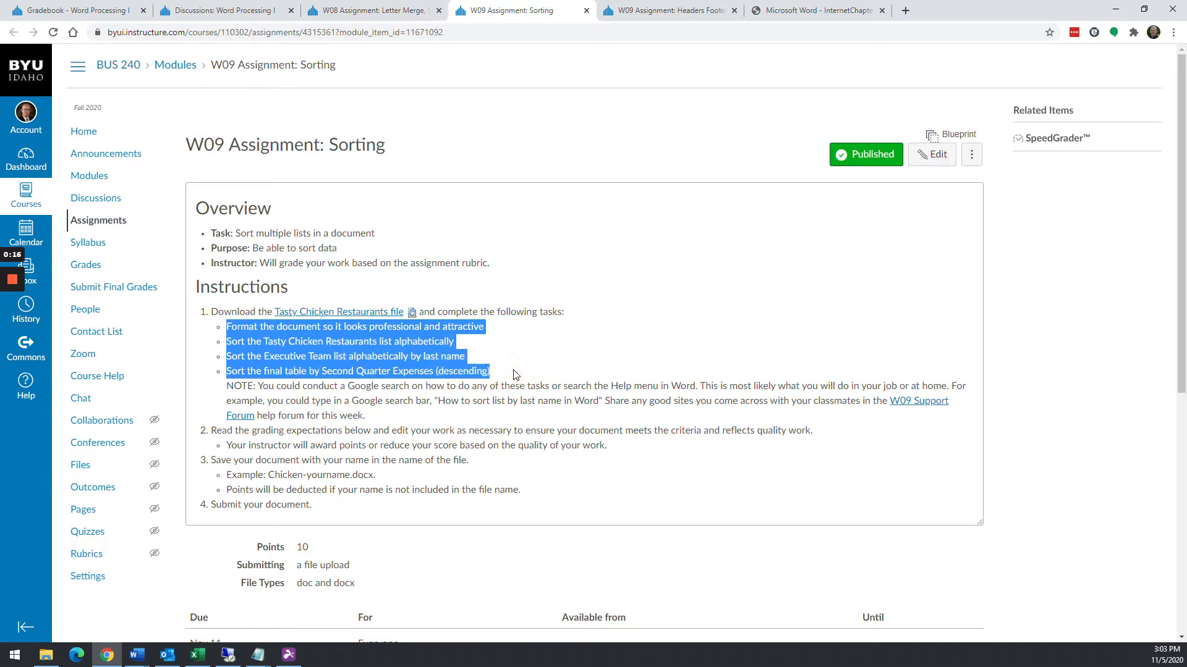
pyautogui.moveTo(228, 327); pyautogui.dragTo(491, 327)
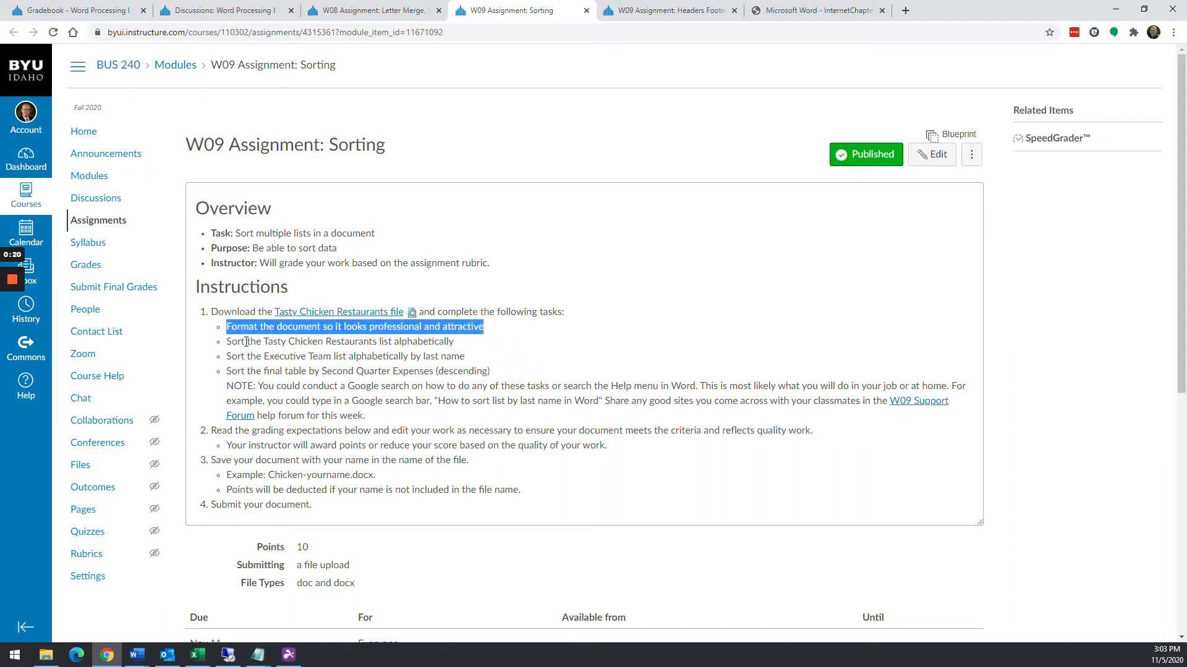
pyautogui.moveTo(226, 342); pyautogui.dragTo(472, 348)
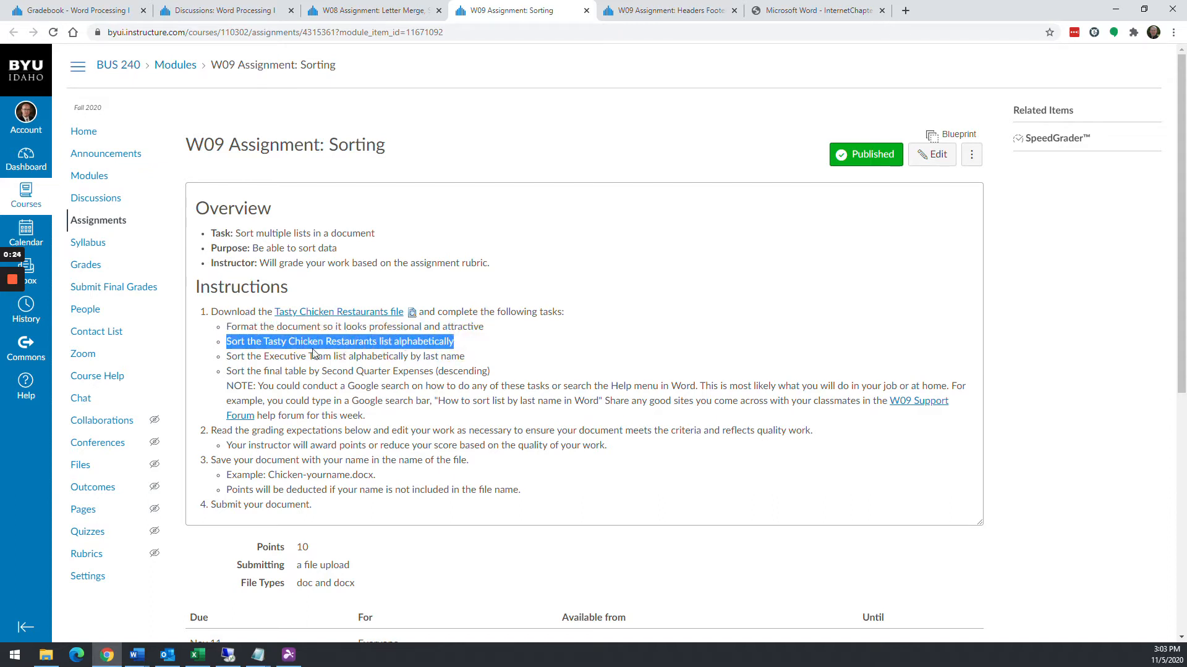
pyautogui.moveTo(227, 357); pyautogui.dragTo(475, 358)
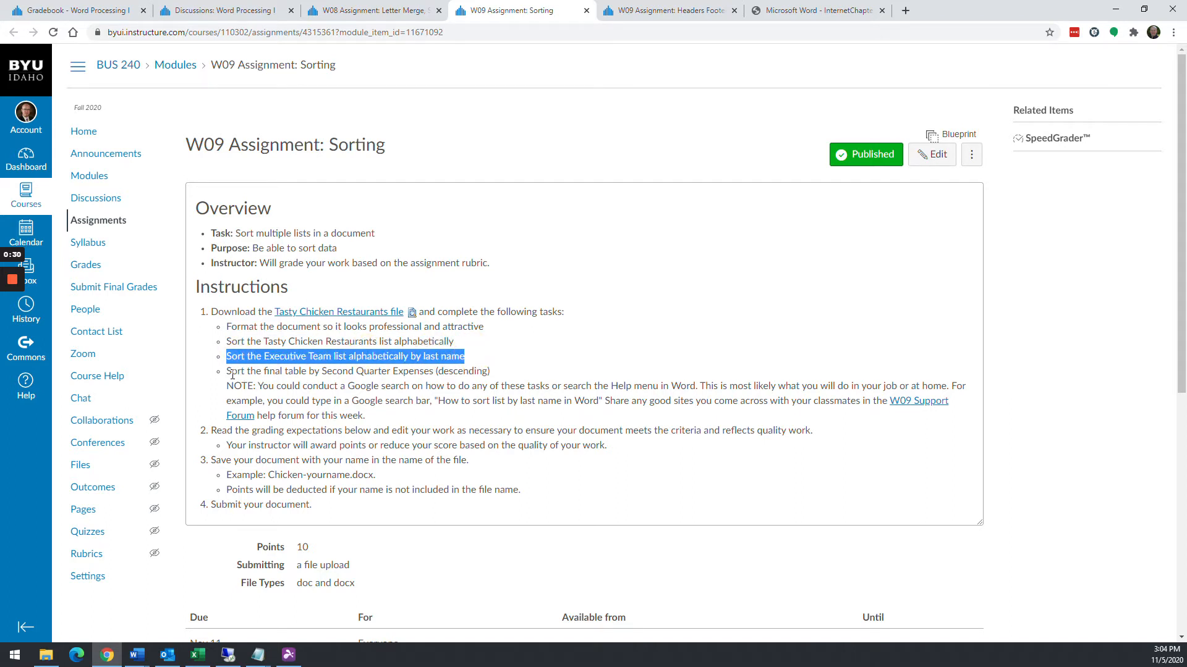
pyautogui.moveTo(232, 373); pyautogui.dragTo(501, 377)
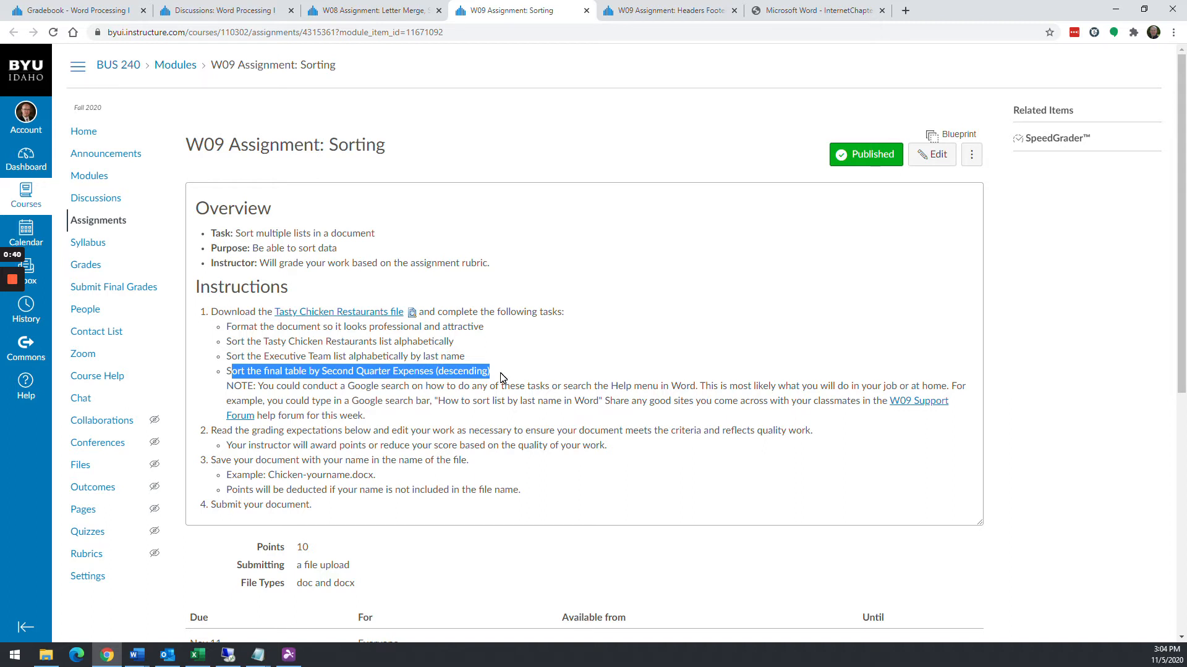
# Switch to Word and compare the completed sorting document with the unsorted bus240_document_chicken_before.docx
pyautogui.click(137, 654)
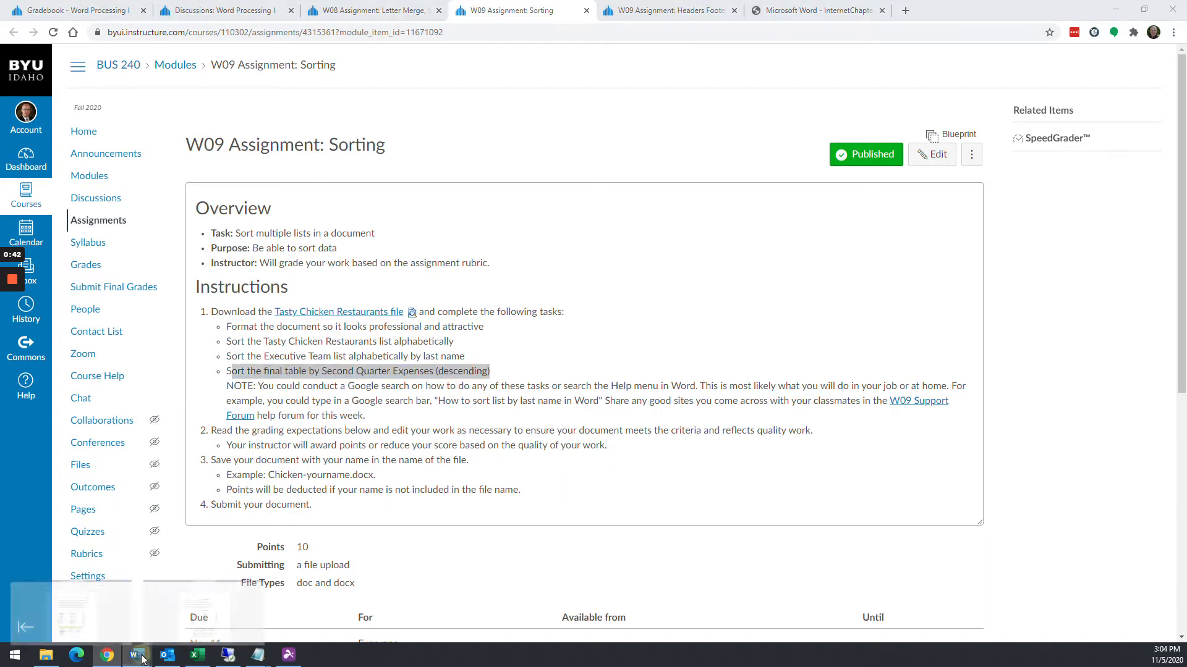
pyautogui.click(83, 591)
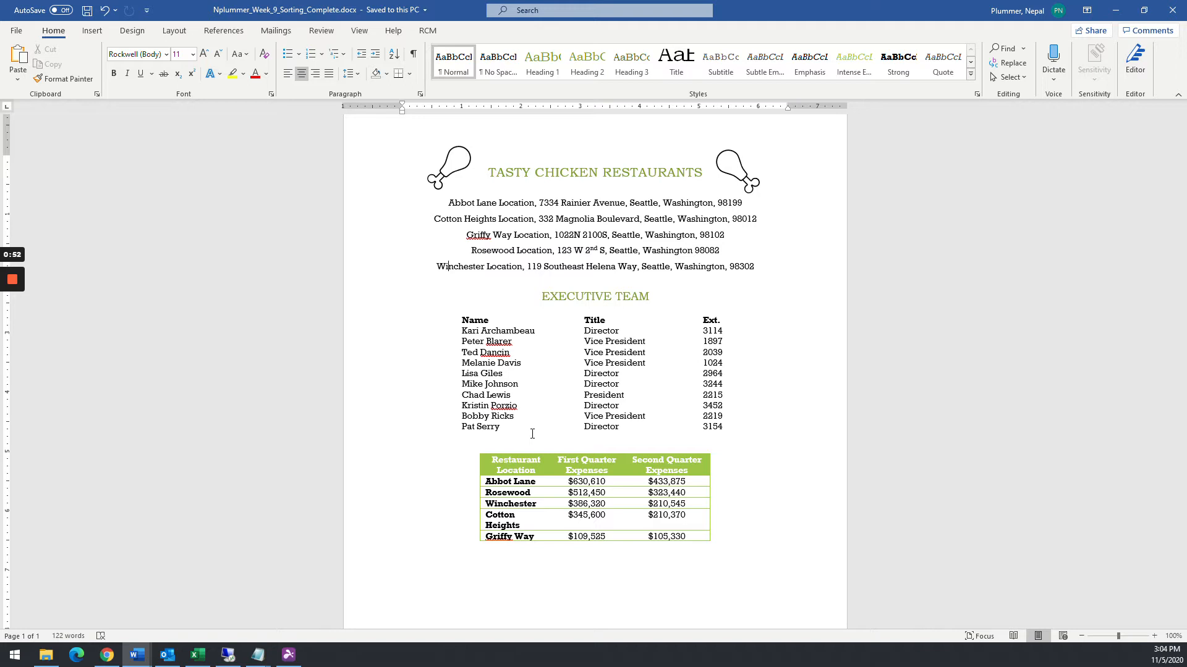
pyautogui.moveTo(137, 655)
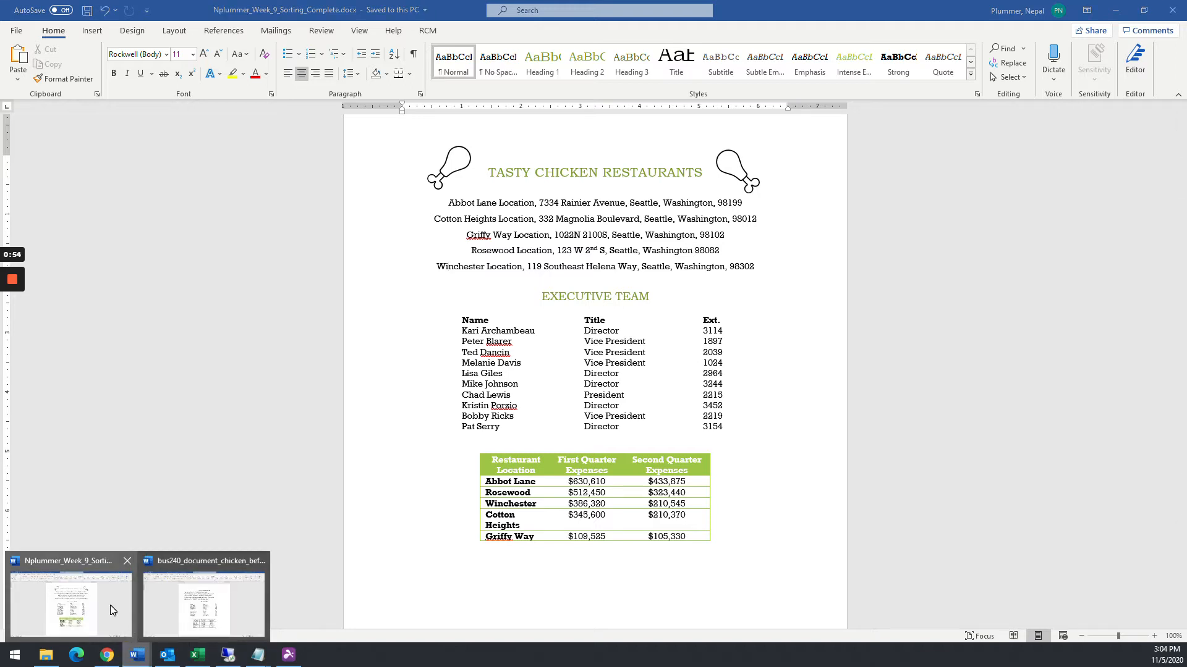
pyautogui.click(210, 612)
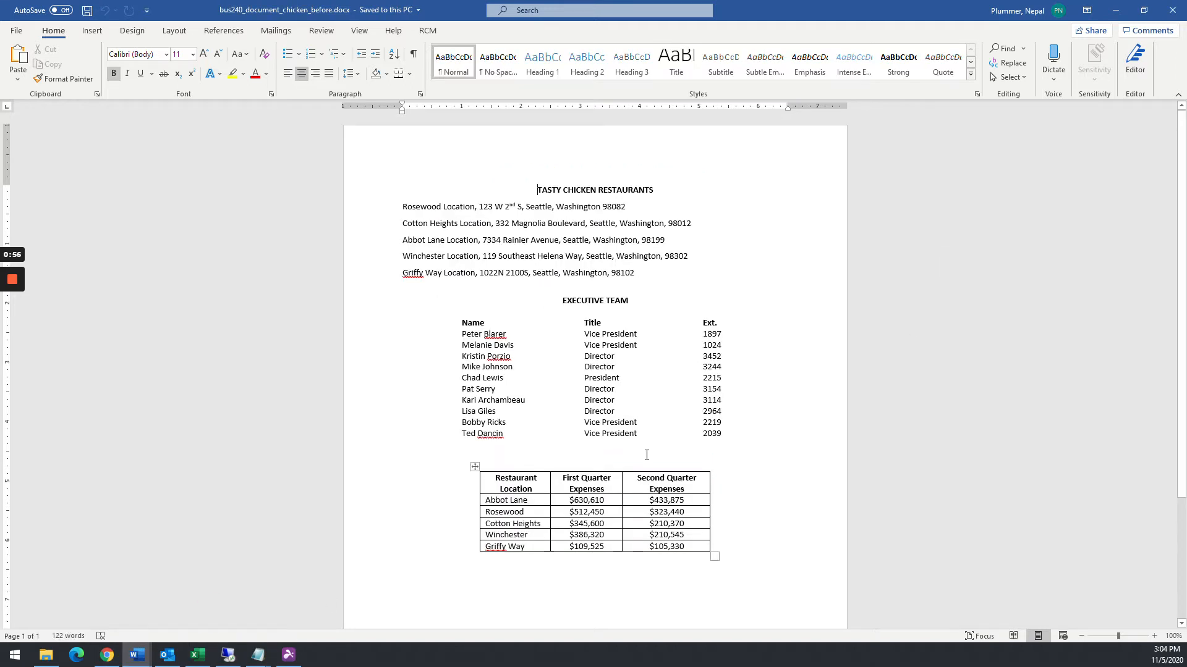
pyautogui.hotkey('alt', 'Tab')
pyautogui.hotkey('alt', 'Tab')
pyautogui.hotkey('alt', 'Tab')
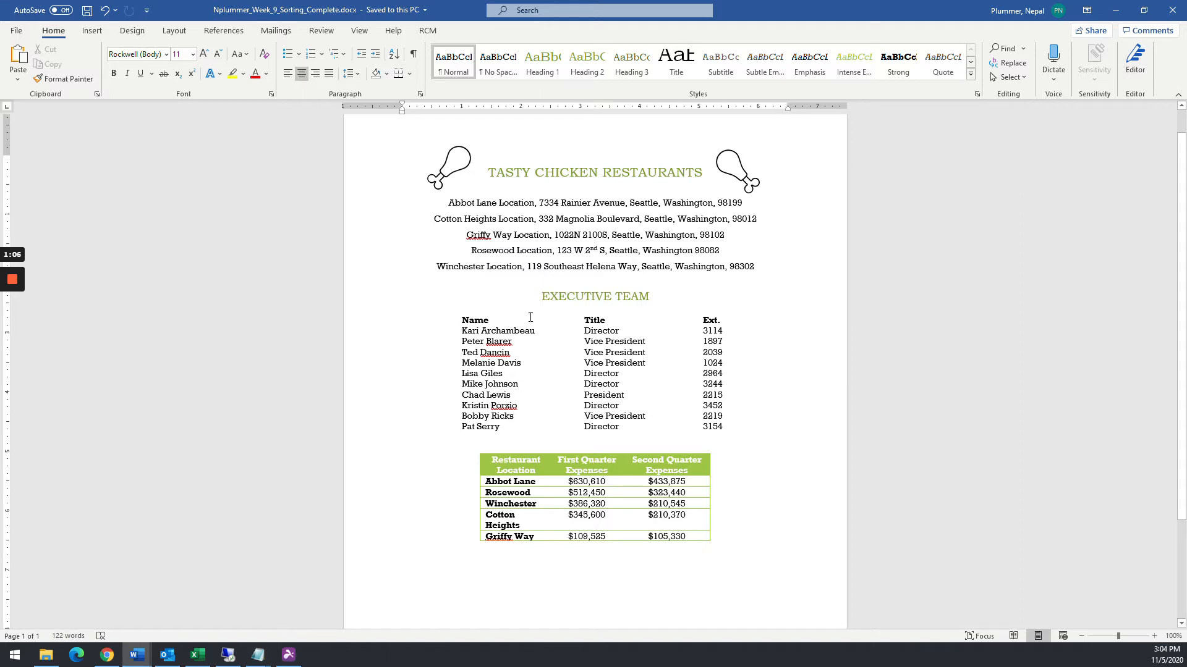
pyautogui.hotkey('alt', 'Tab')
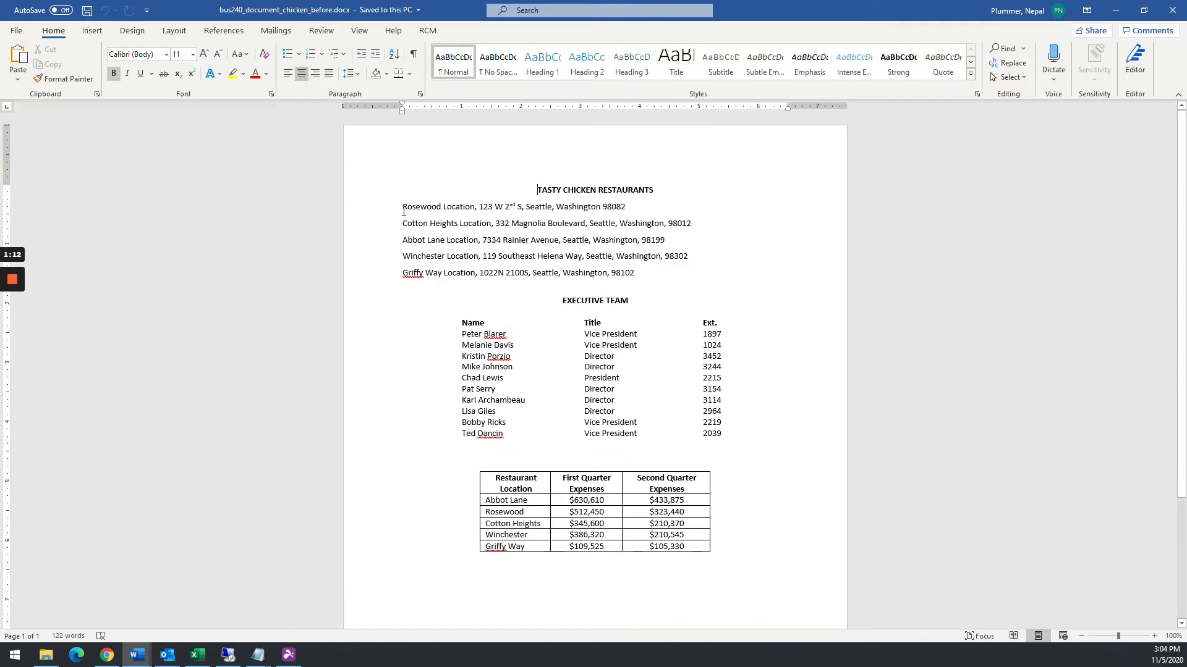
pyautogui.moveTo(404, 207); pyautogui.dragTo(674, 273)
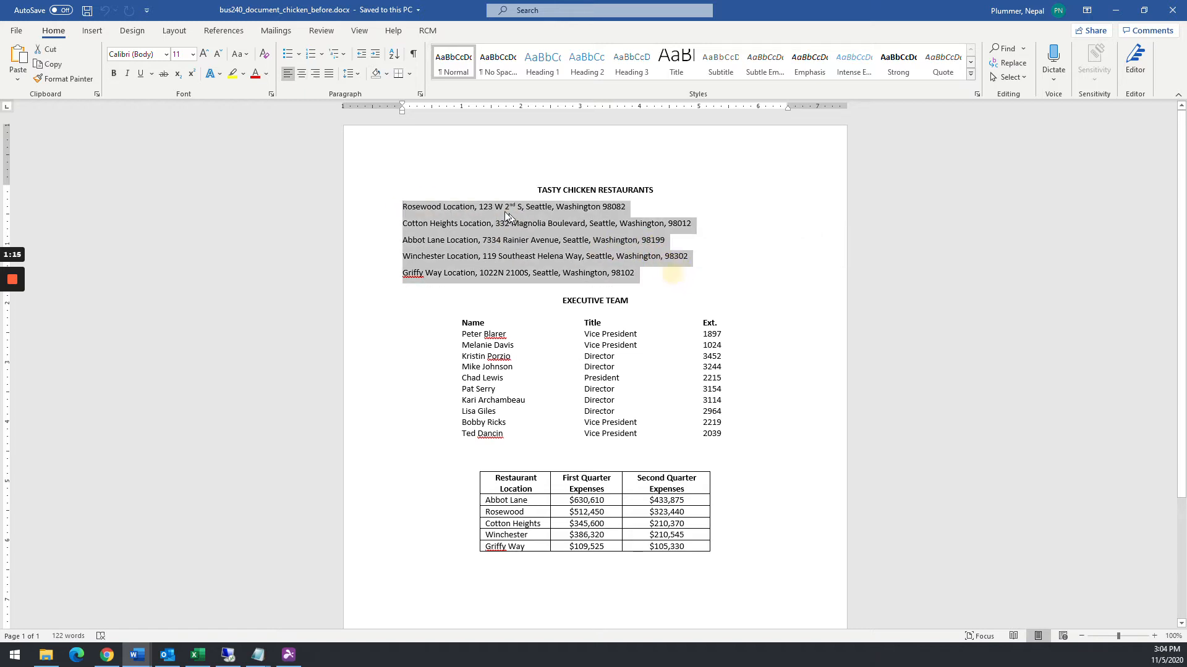
pyautogui.click(410, 221)
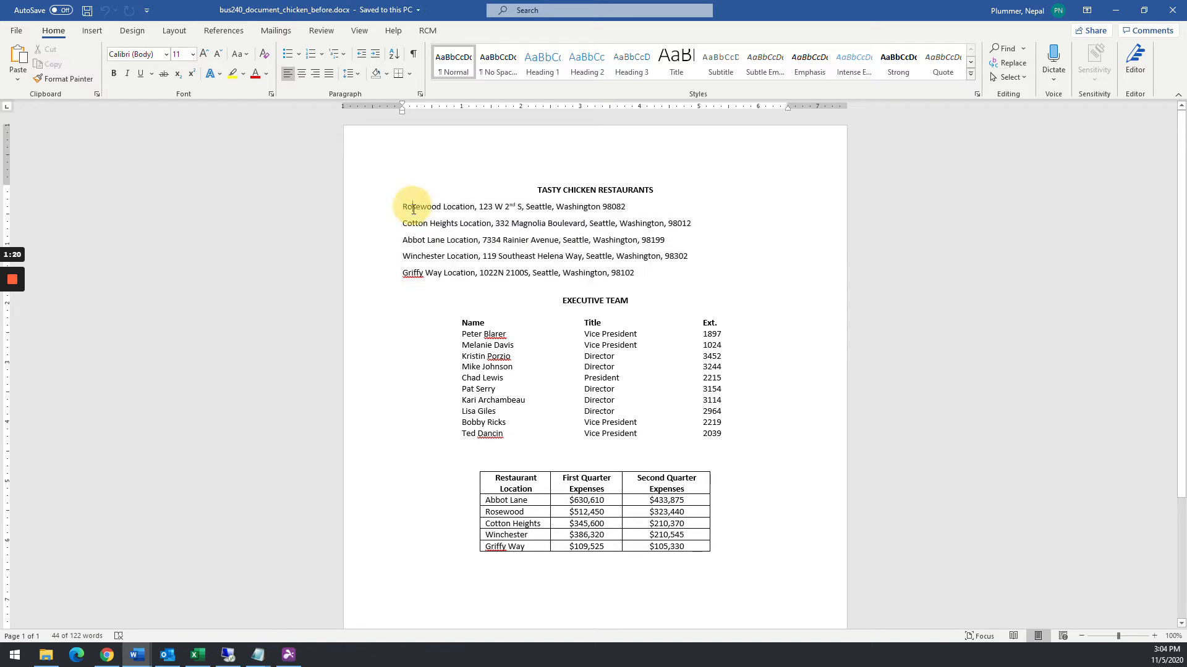
pyautogui.click(408, 256)
pyautogui.click(411, 272)
# Start a text sort on the five restaurant location lines and choose ascending order
pyautogui.moveTo(403, 208); pyautogui.dragTo(697, 274)
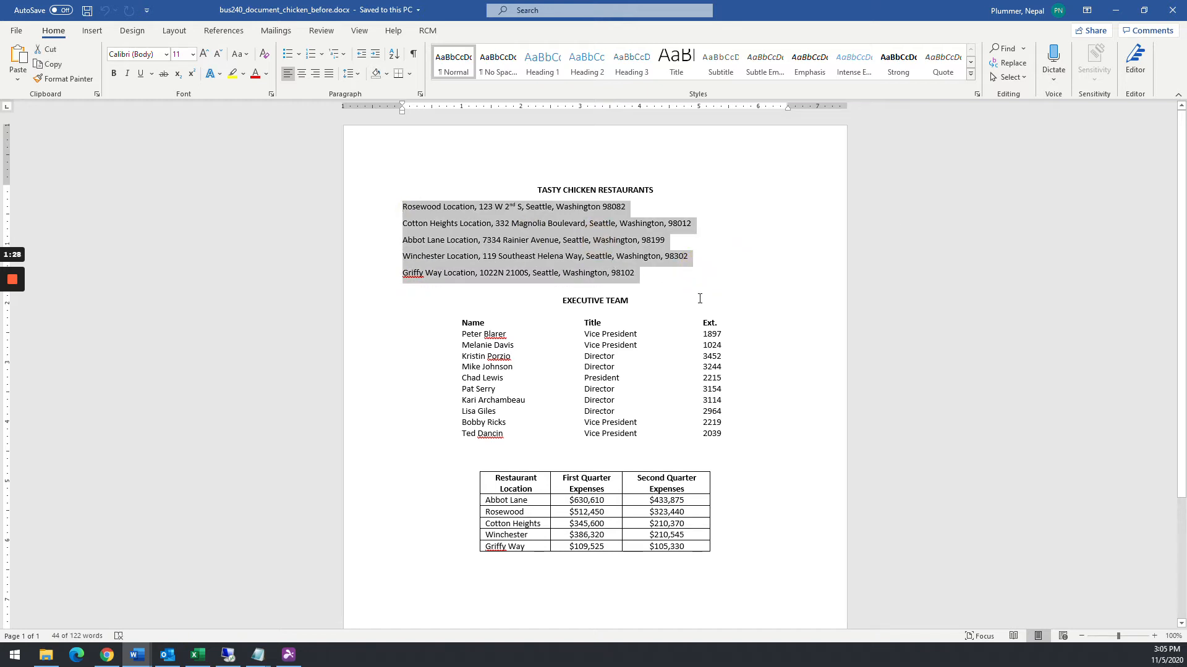
pyautogui.click(396, 59)
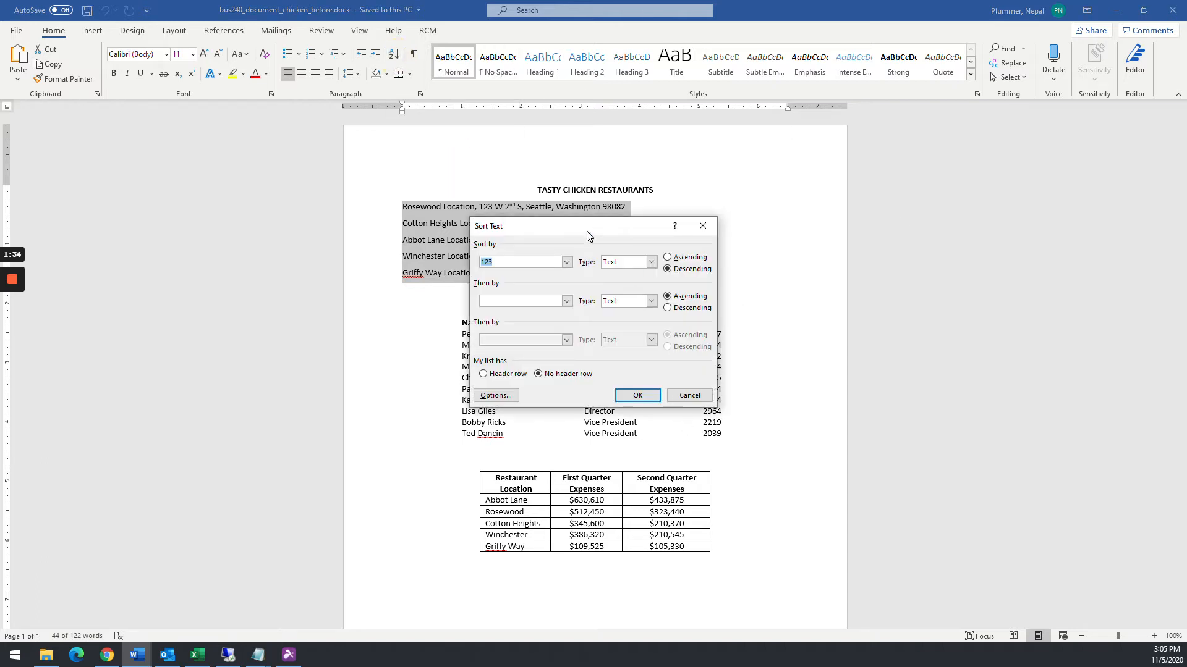
pyautogui.moveTo(588, 228); pyautogui.dragTo(791, 195)
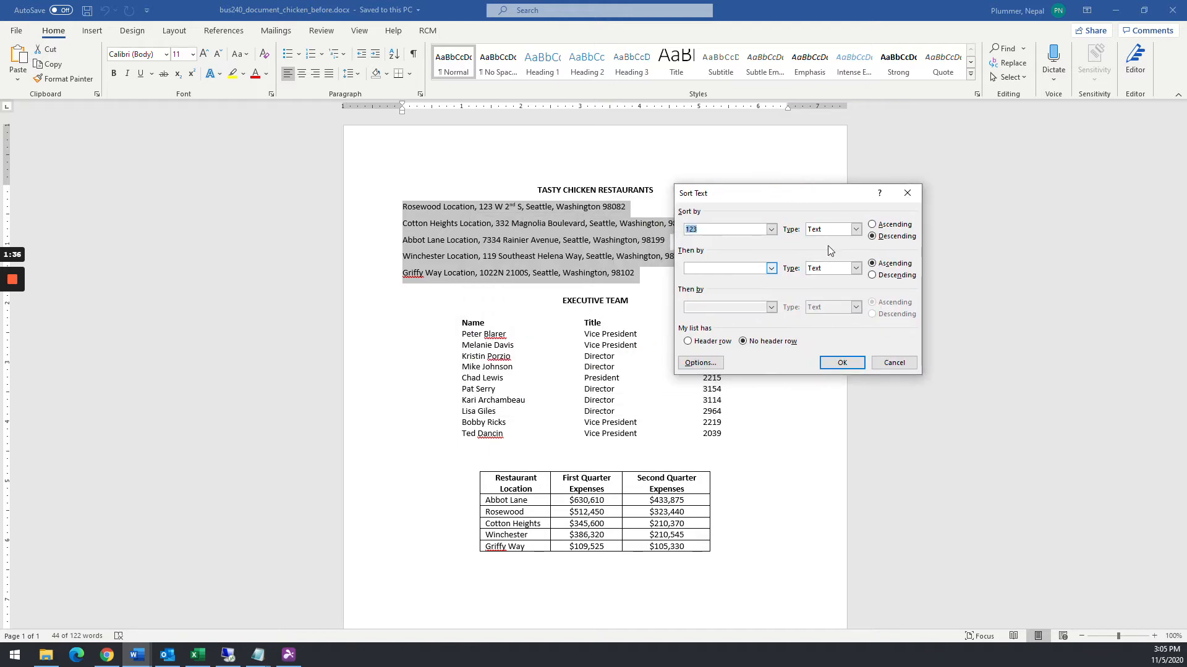
pyautogui.click(872, 225)
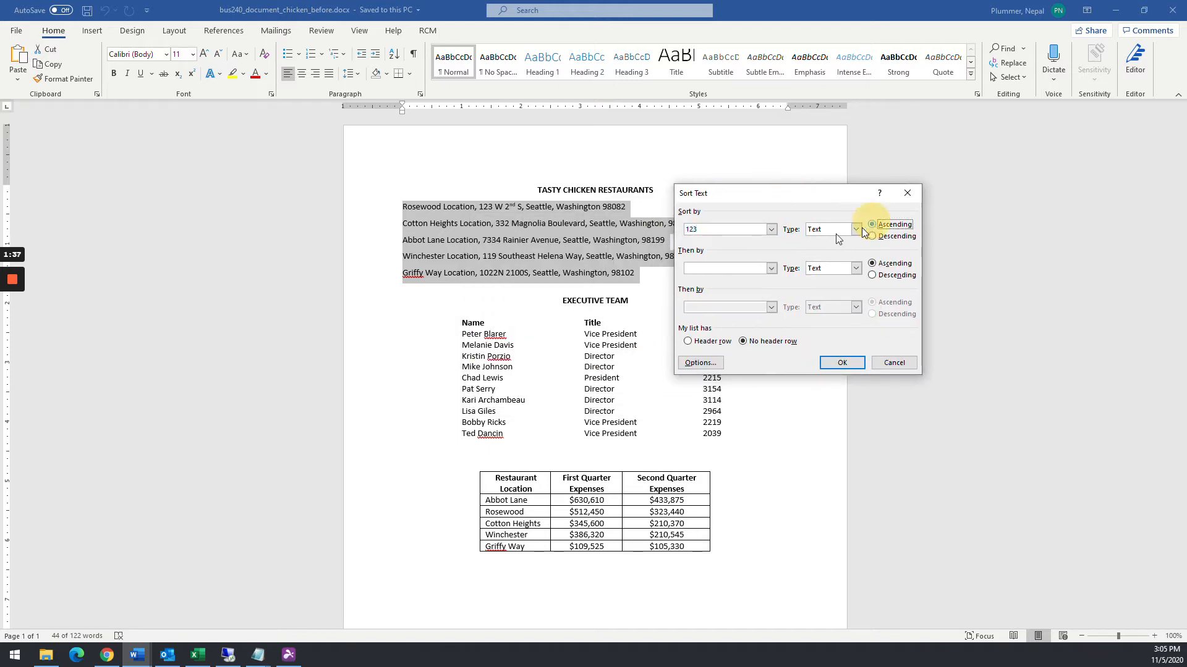
# In the sort options, separate fields at Other with a blank space as the separator
pyautogui.click(700, 363)
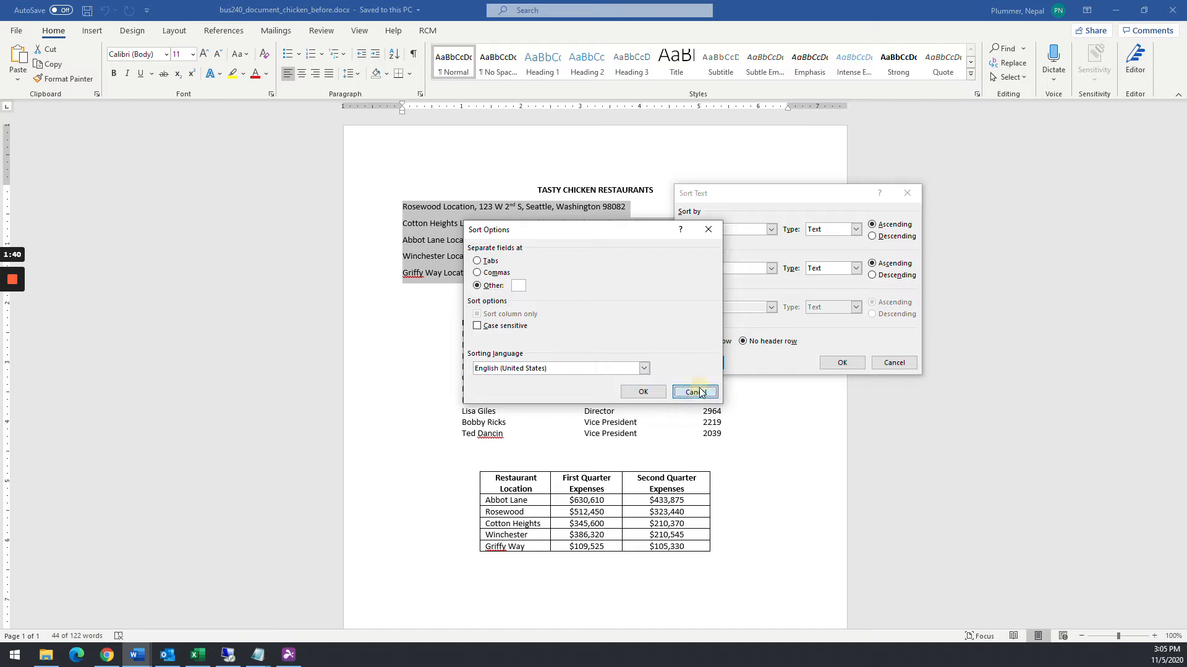
pyautogui.click(695, 391)
pyautogui.click(704, 364)
pyautogui.moveTo(588, 232); pyautogui.dragTo(779, 263)
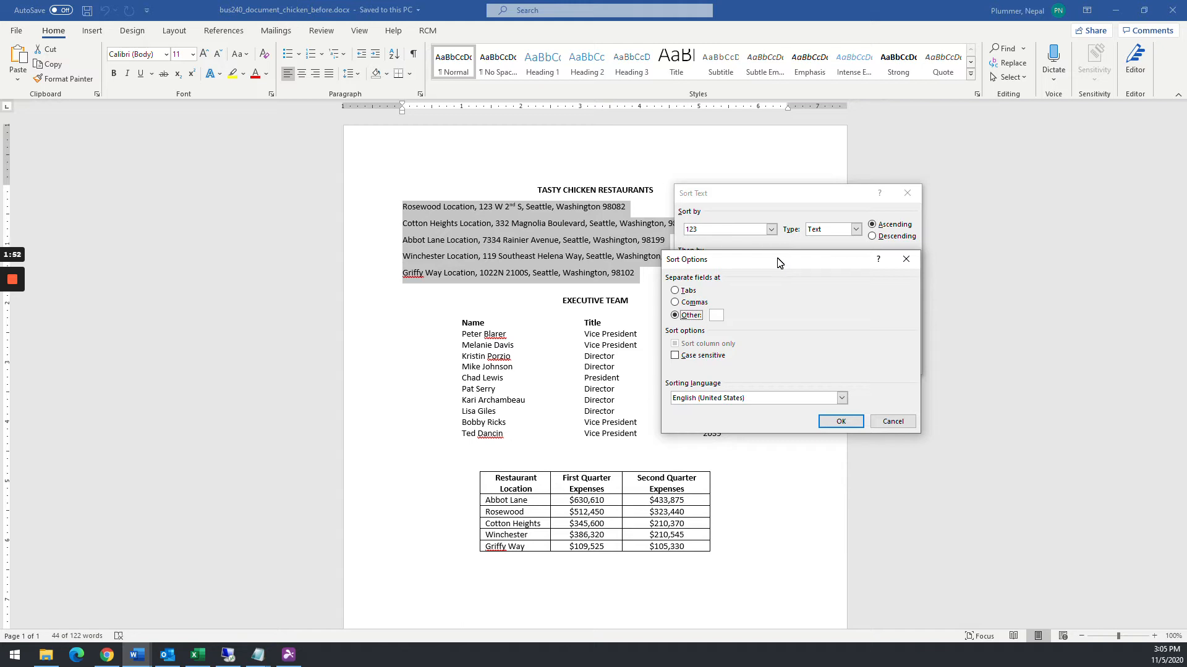
pyautogui.click(715, 315)
pyautogui.click(682, 302)
pyautogui.click(684, 316)
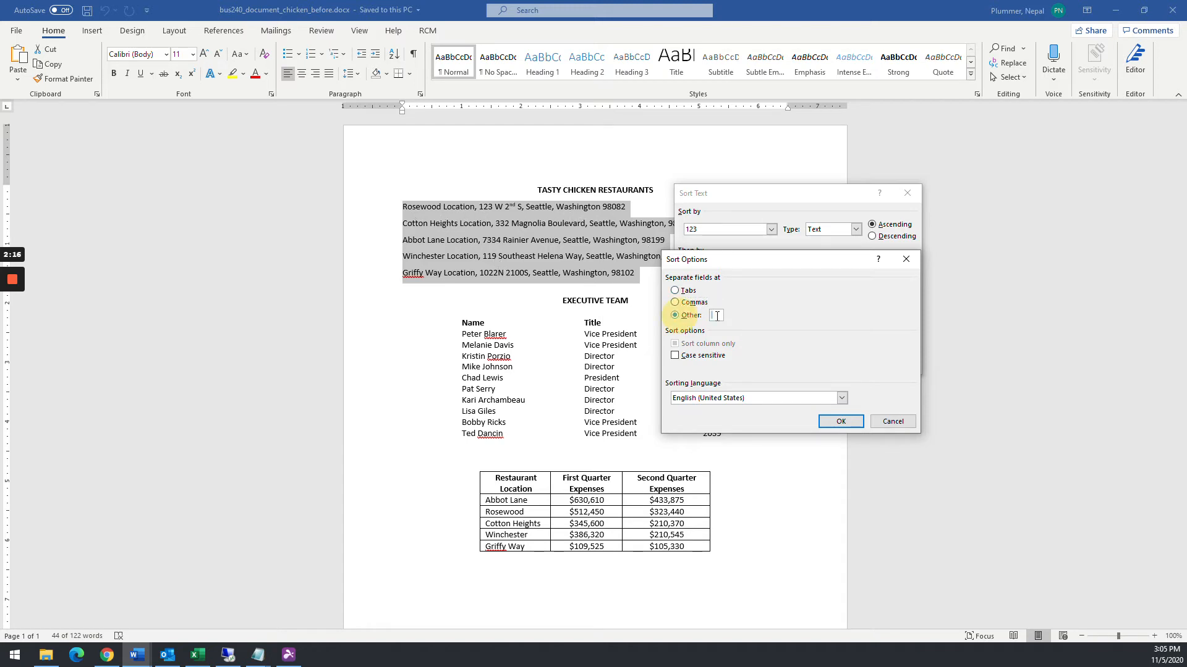
pyautogui.click(841, 421)
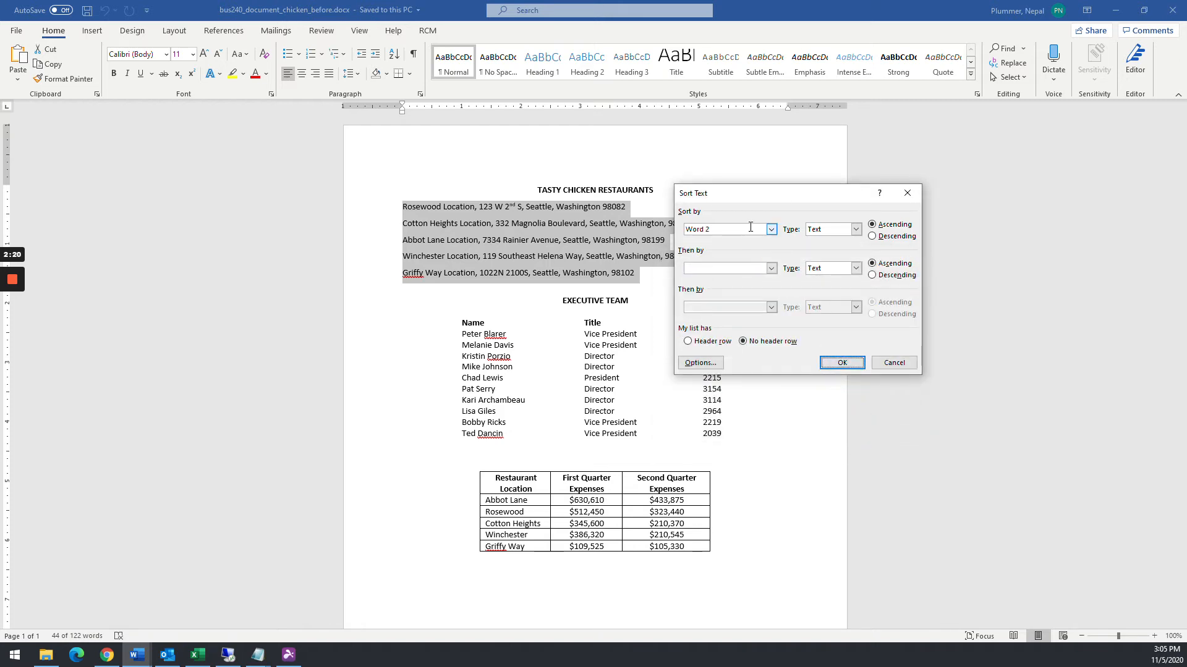
# Sort the selected restaurant location lines alphabetically by Paragraphs
pyautogui.click(771, 229)
pyautogui.click(723, 240)
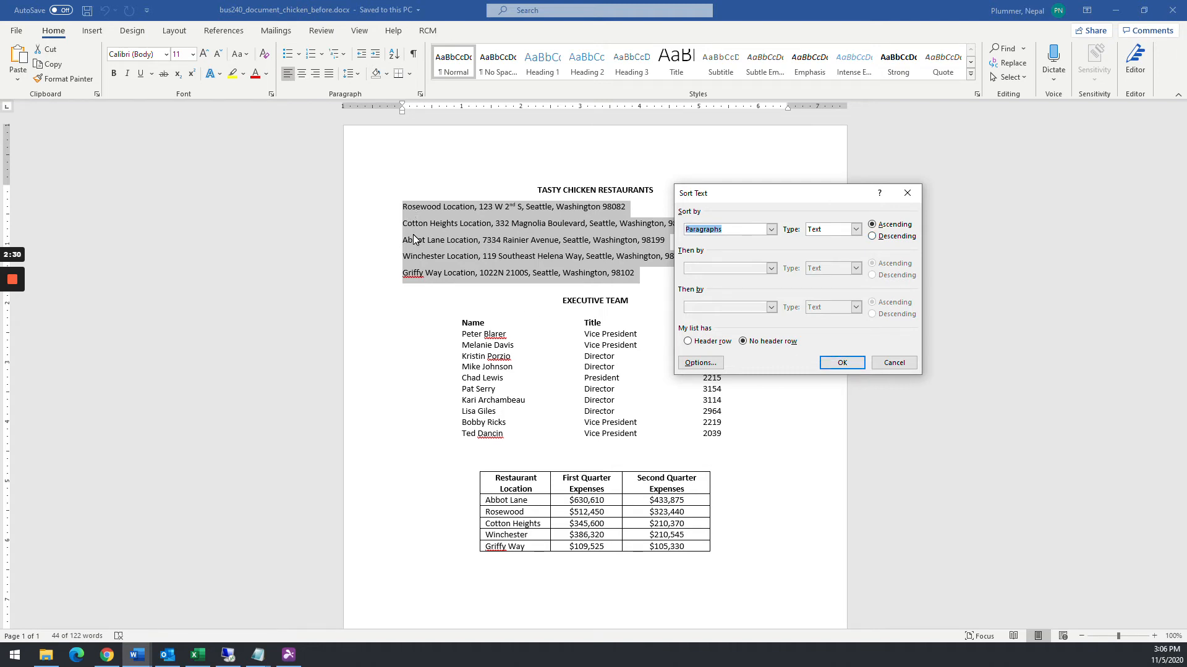
pyautogui.click(840, 364)
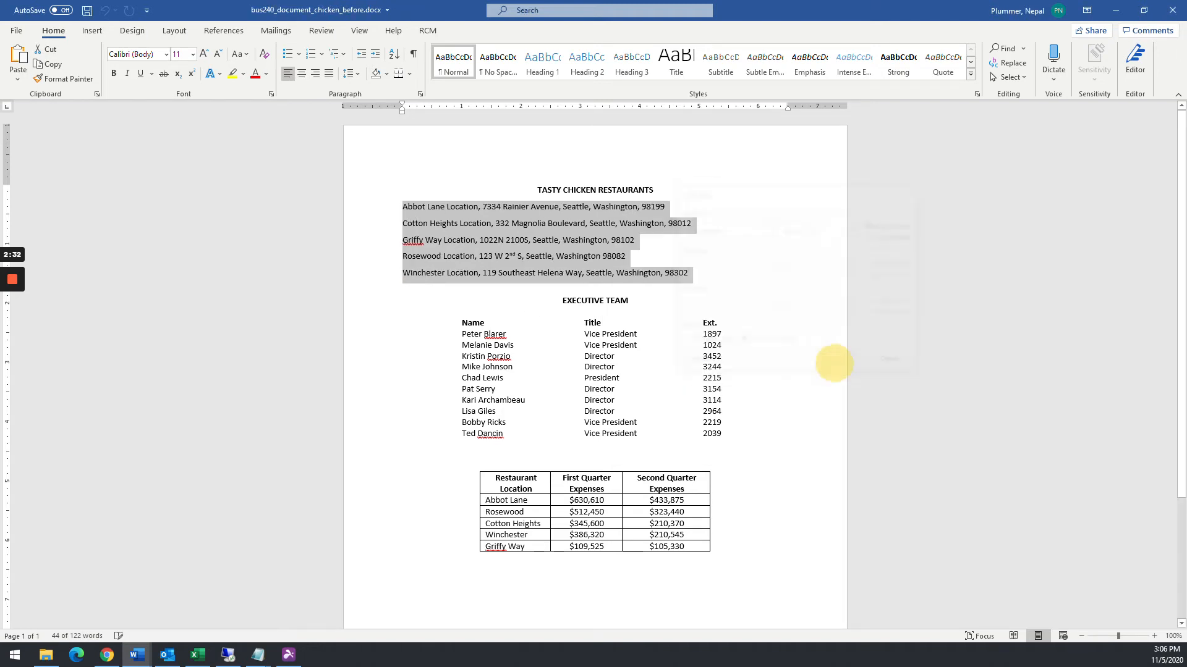
pyautogui.click(407, 213)
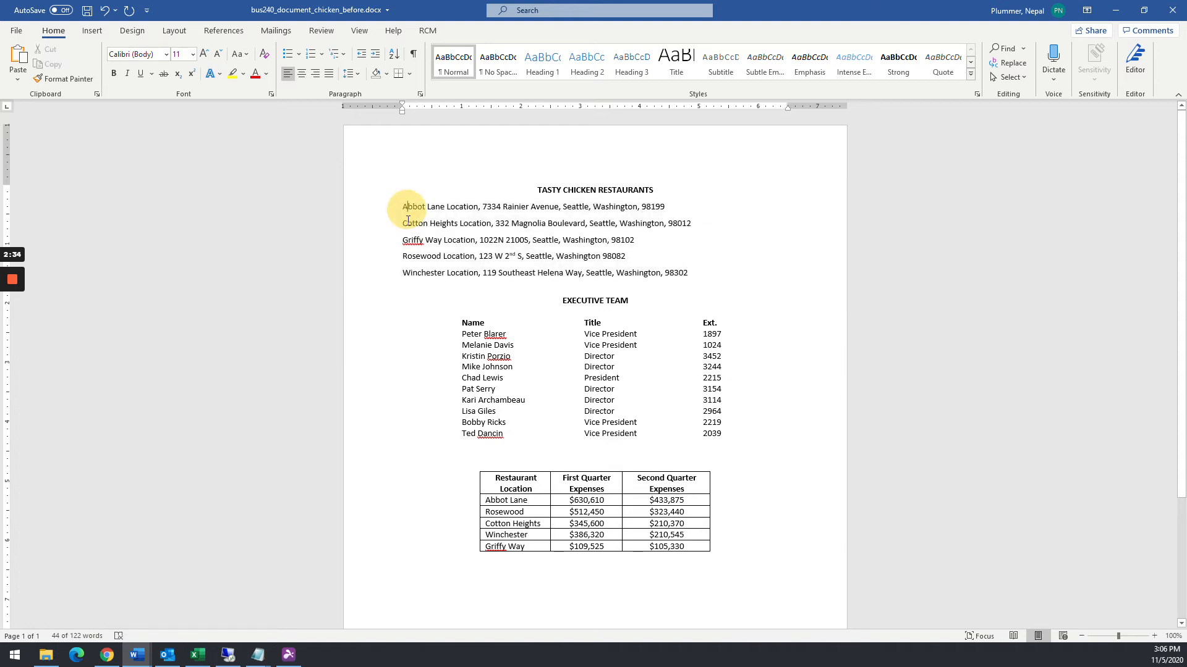
pyautogui.click(412, 273)
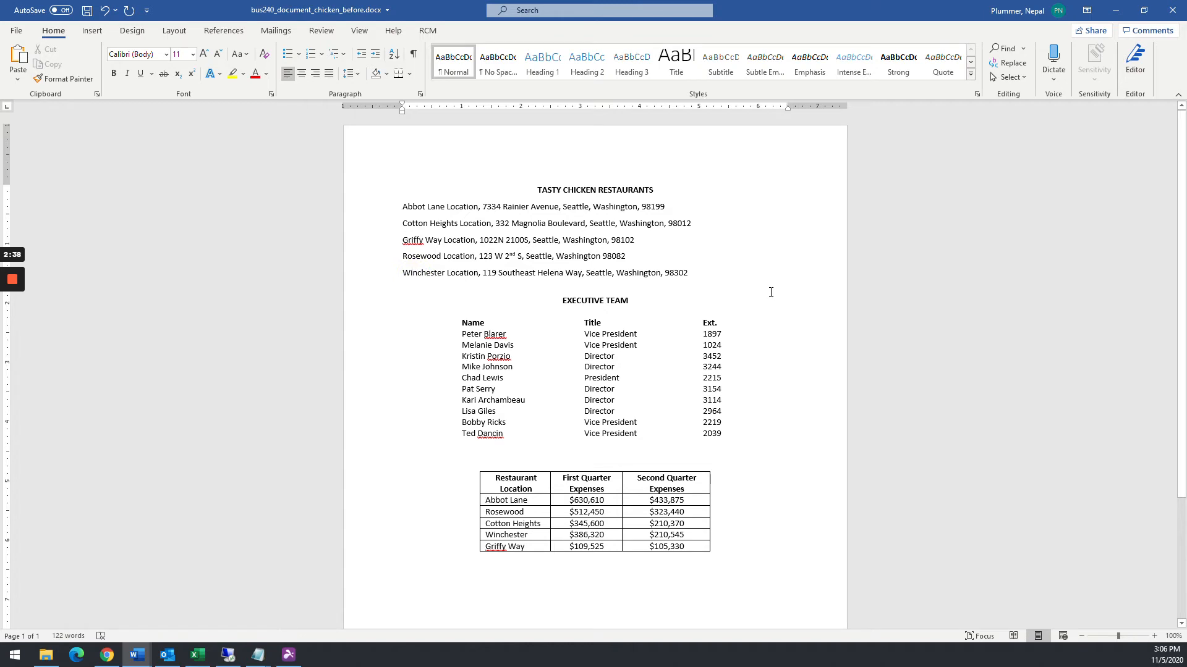
# Select all Executive Team rows below the header row and start a text sort on them
pyautogui.moveTo(461, 321); pyautogui.dragTo(619, 378)
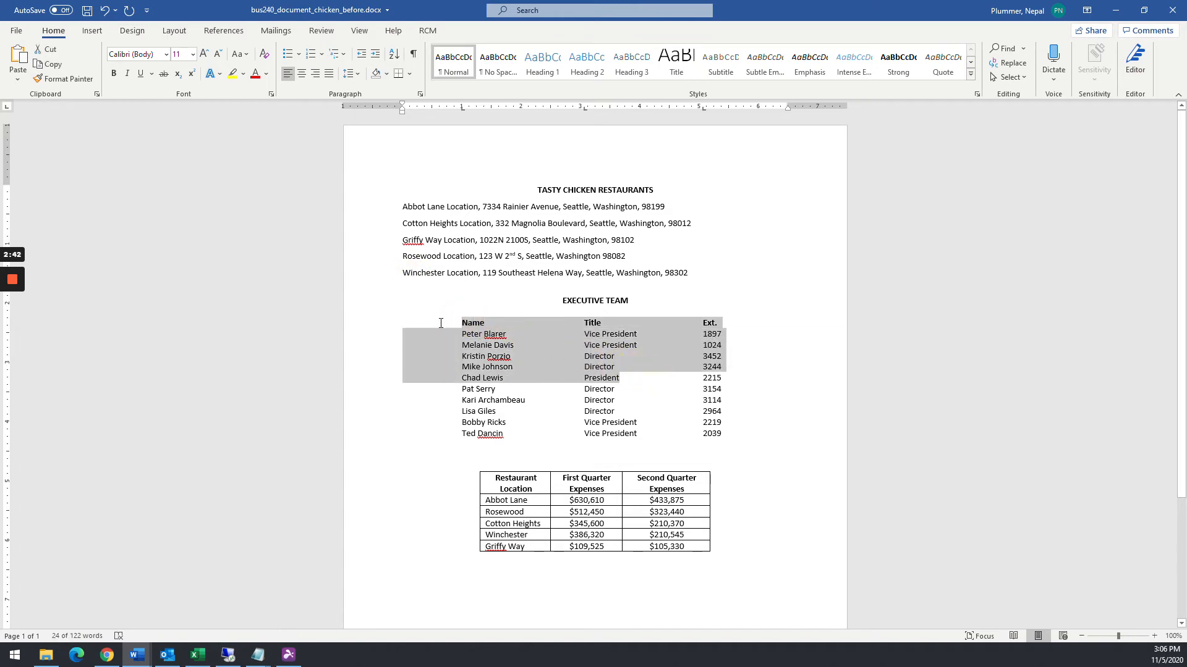
pyautogui.click(489, 343)
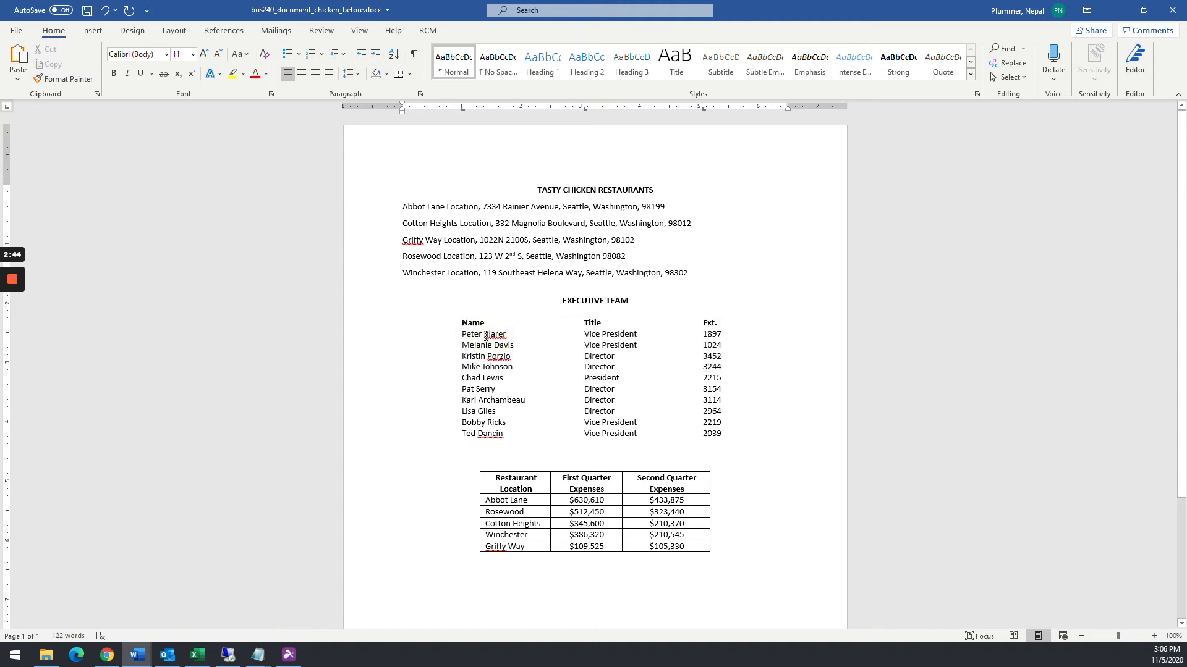
pyautogui.doubleClick(486, 334)
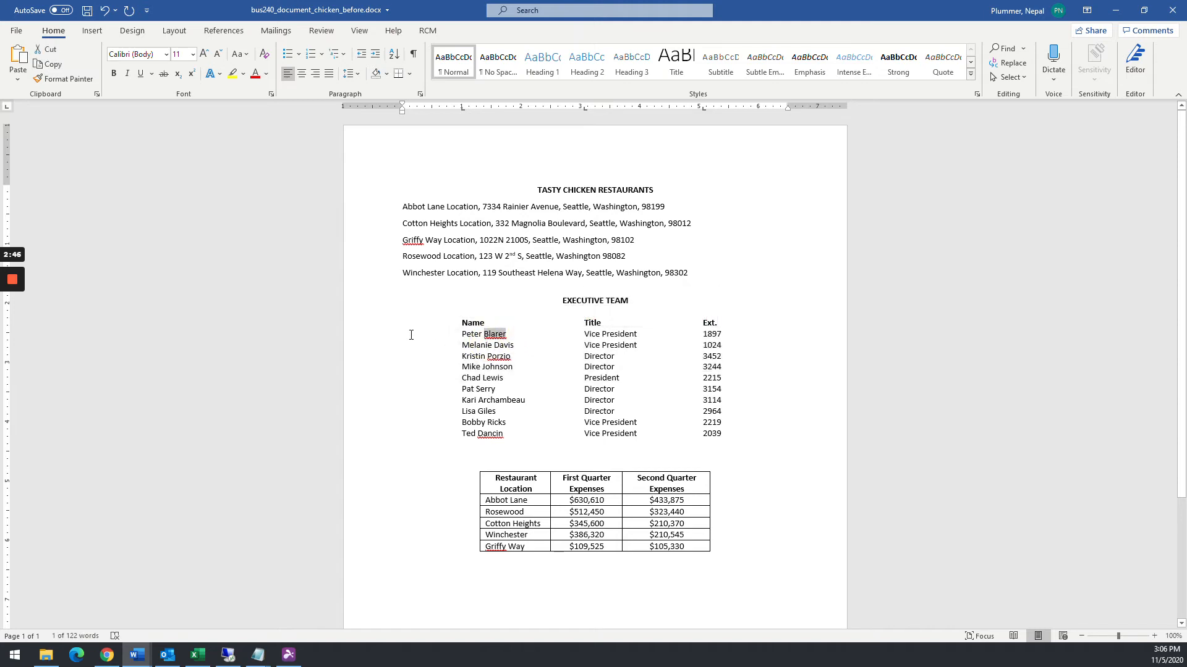
pyautogui.moveTo(411, 335); pyautogui.dragTo(738, 431)
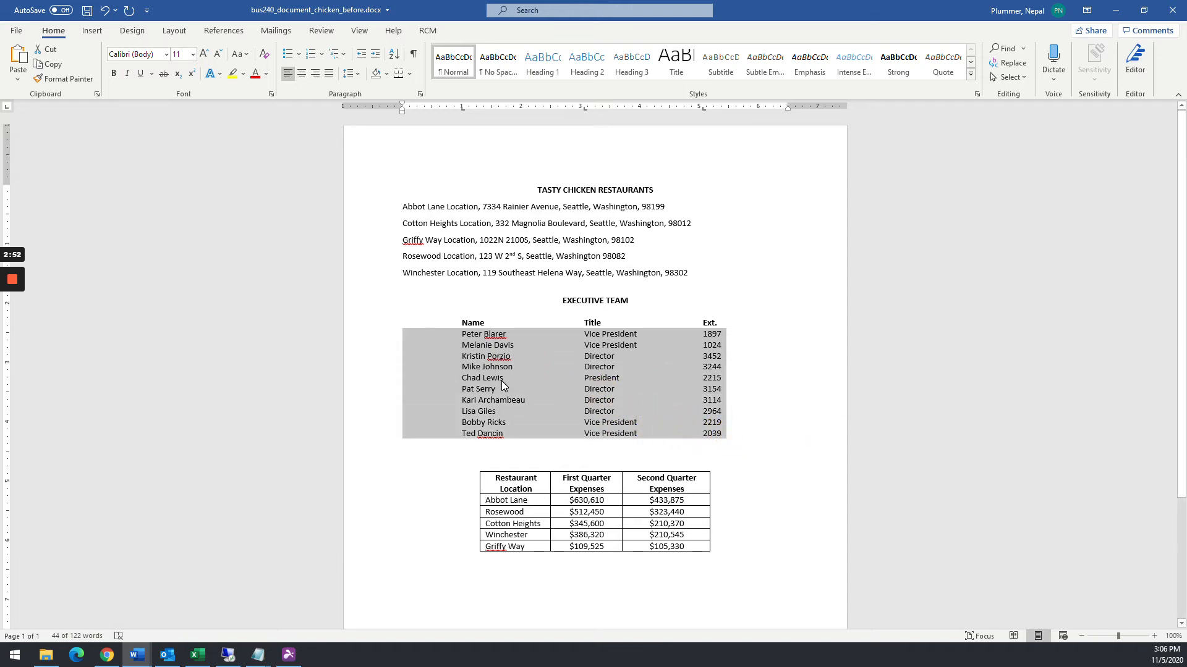
pyautogui.click(394, 54)
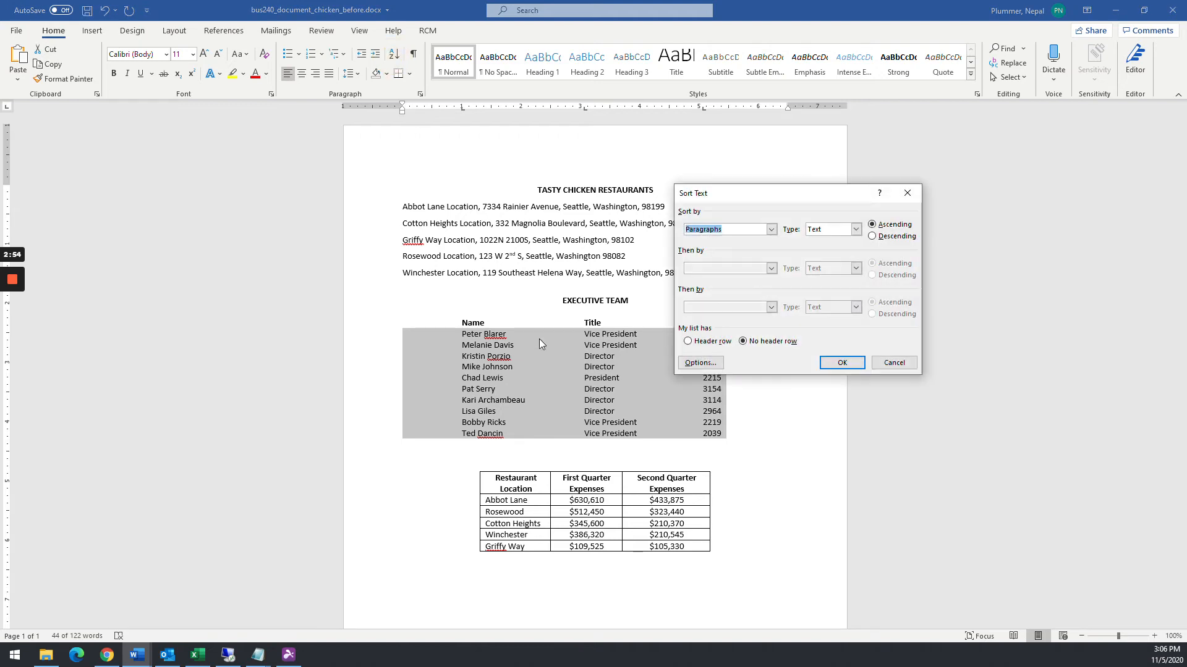
pyautogui.moveTo(763, 201); pyautogui.dragTo(819, 203)
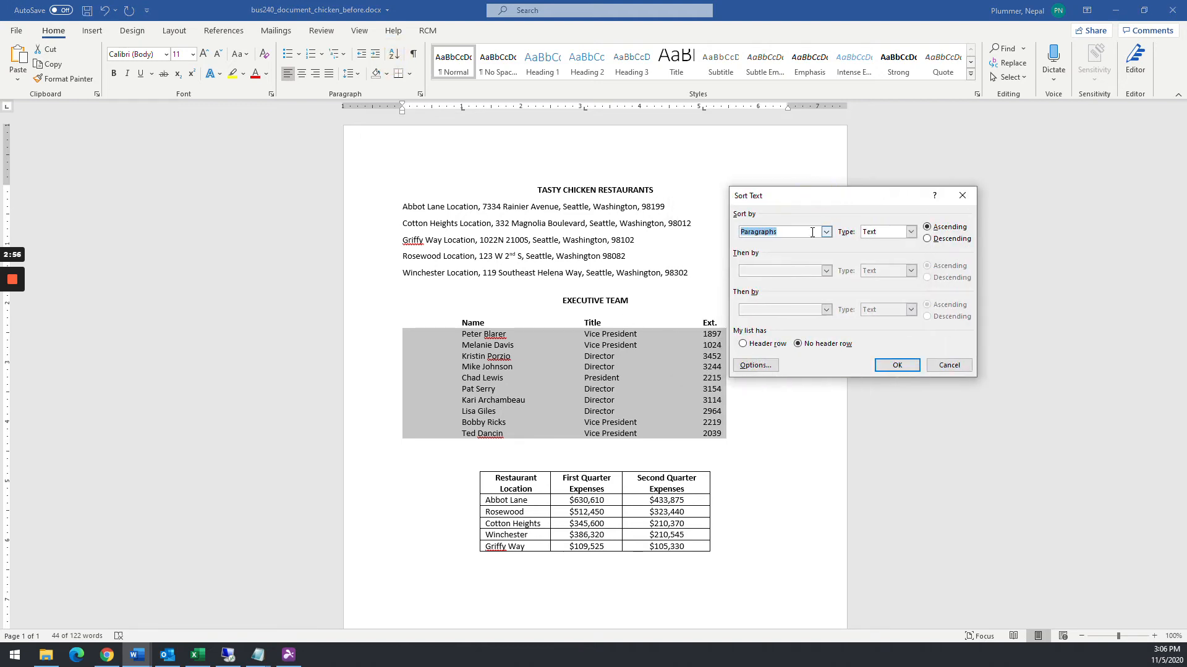
# Separate the Executive Team sort fields at Other with a blank space and choose Word 2 as the ascending sort key
pyautogui.click(755, 365)
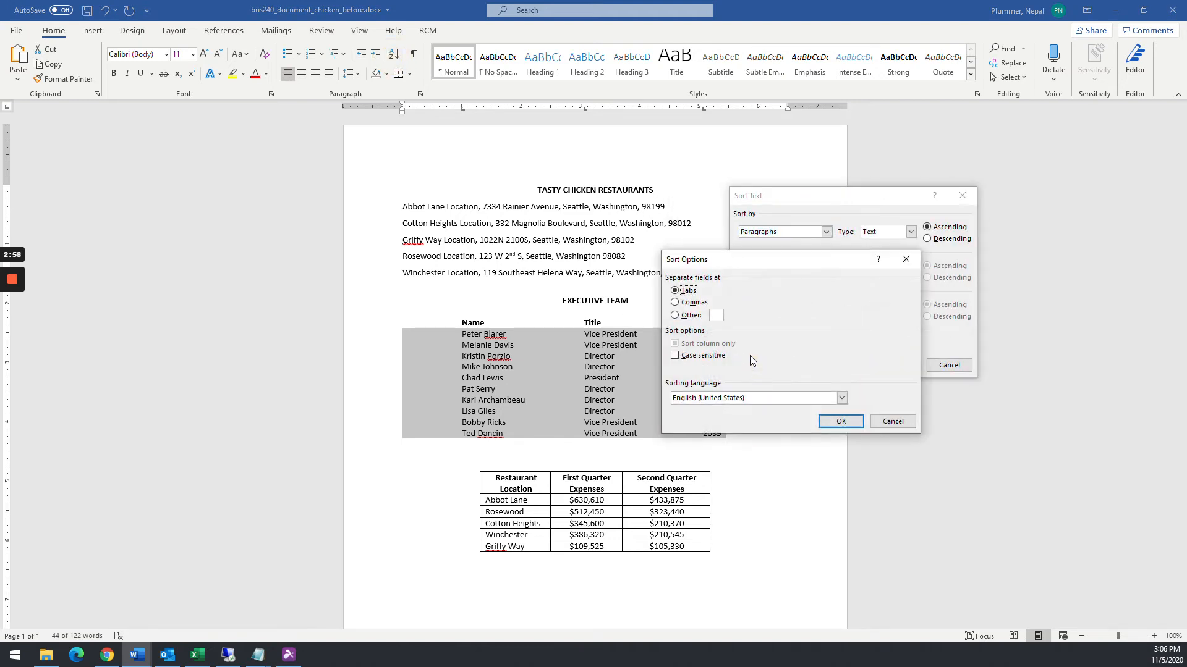
pyautogui.click(675, 316)
pyautogui.moveTo(718, 317); pyautogui.dragTo(698, 316)
pyautogui.click(841, 422)
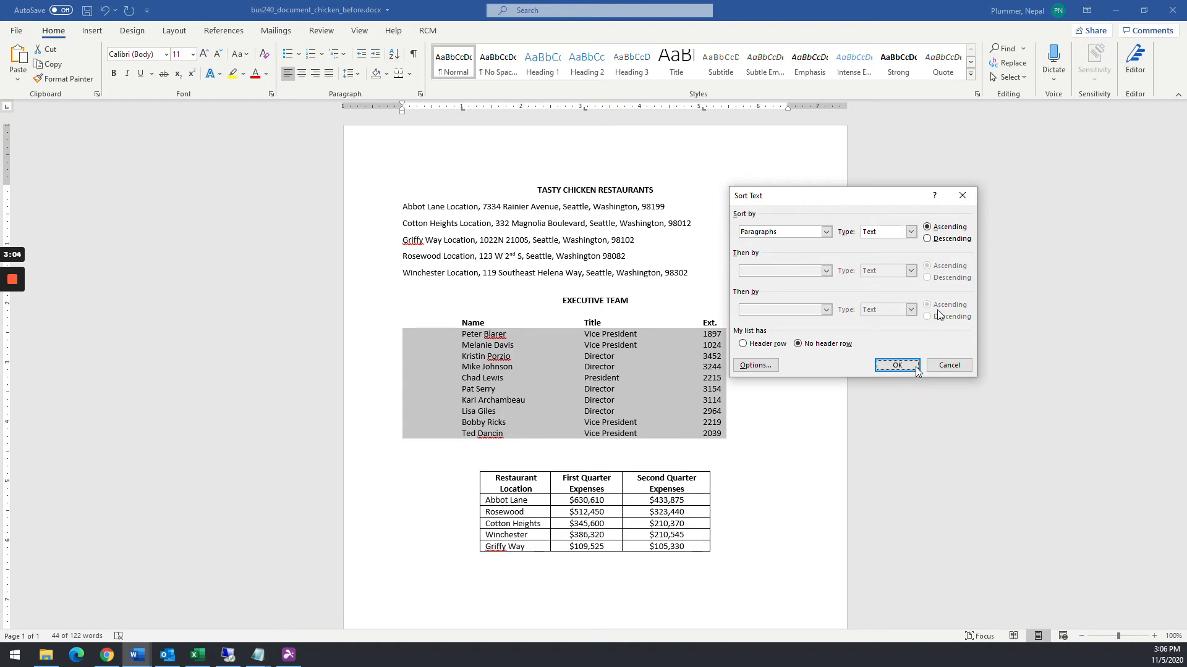
pyautogui.click(826, 231)
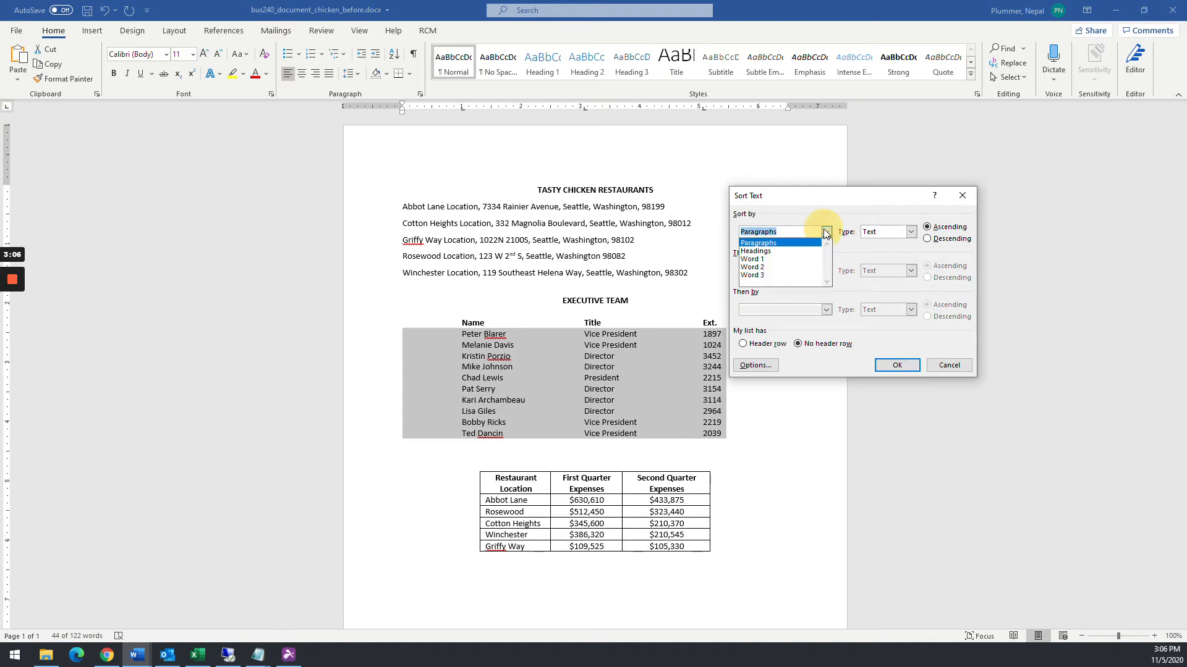
pyautogui.click(759, 267)
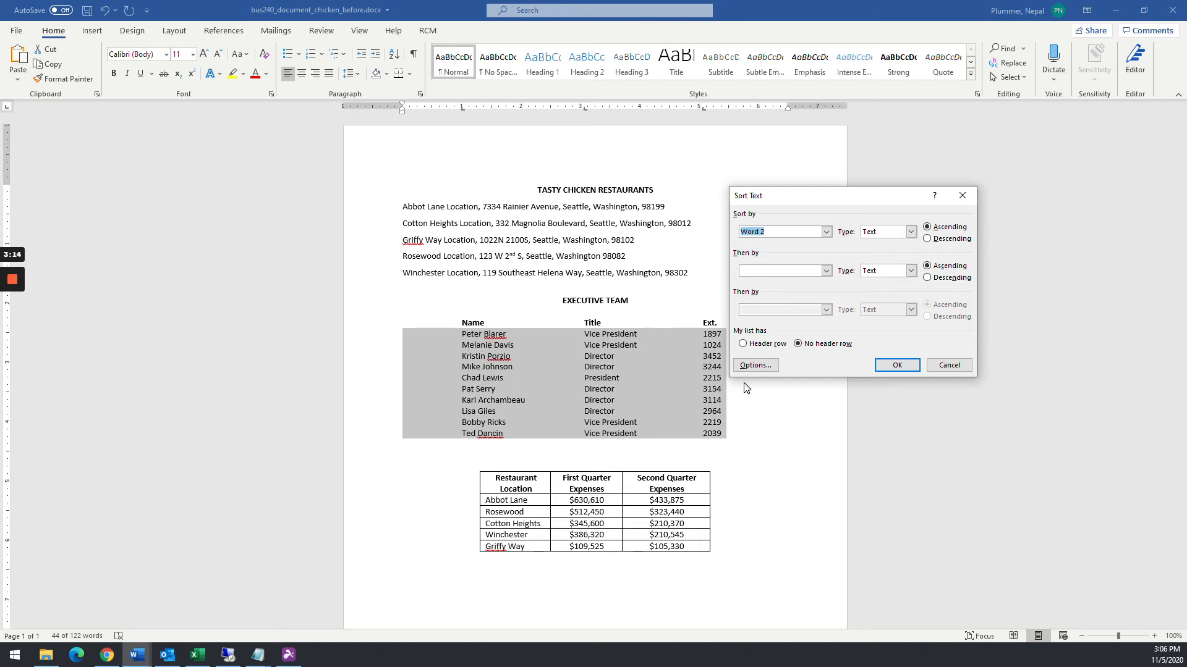
# Sort the selected Executive Team rows by Word 2 as ascending text and check the order of the last names
pyautogui.click(756, 365)
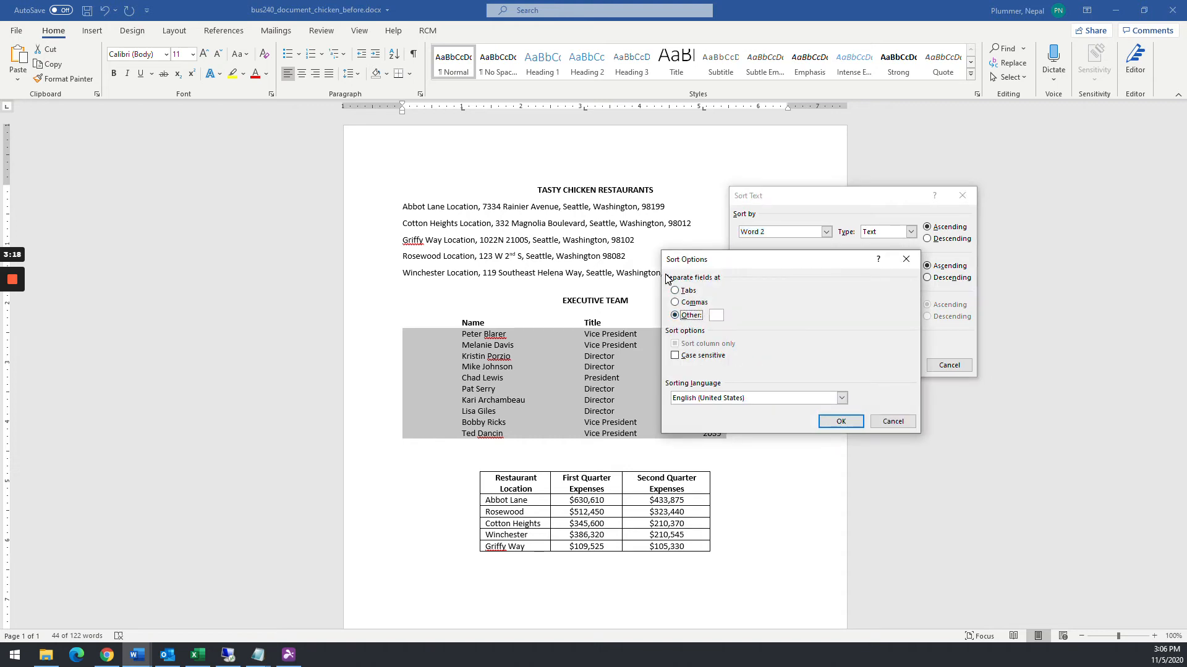
pyautogui.click(882, 425)
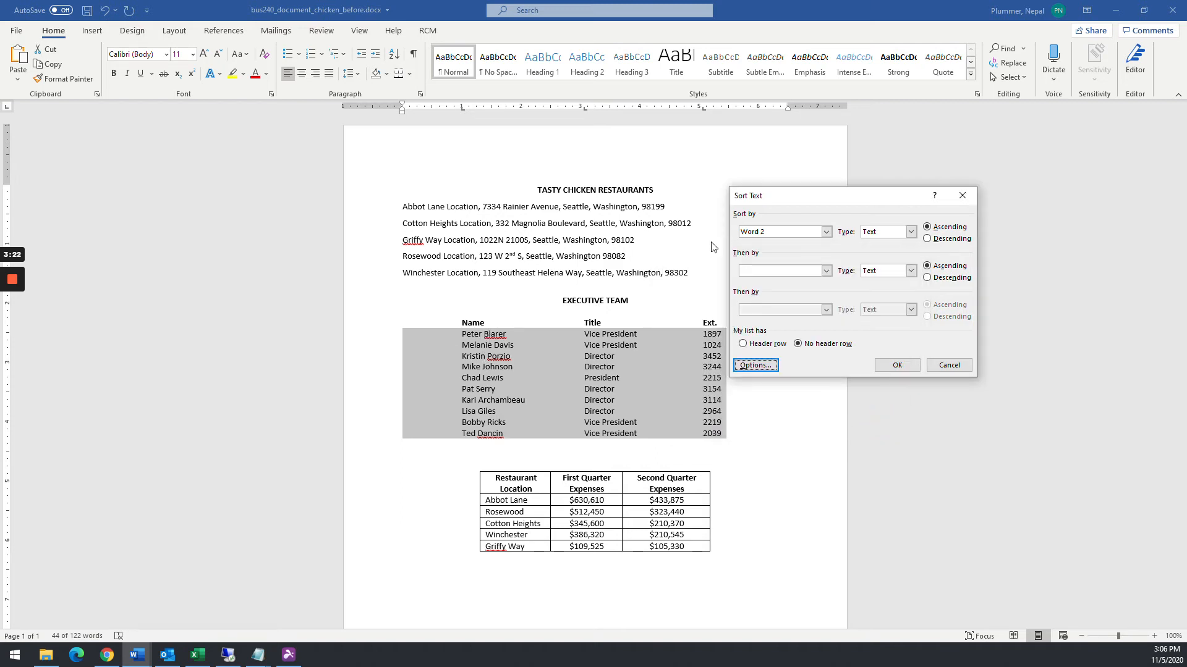
pyautogui.click(825, 233)
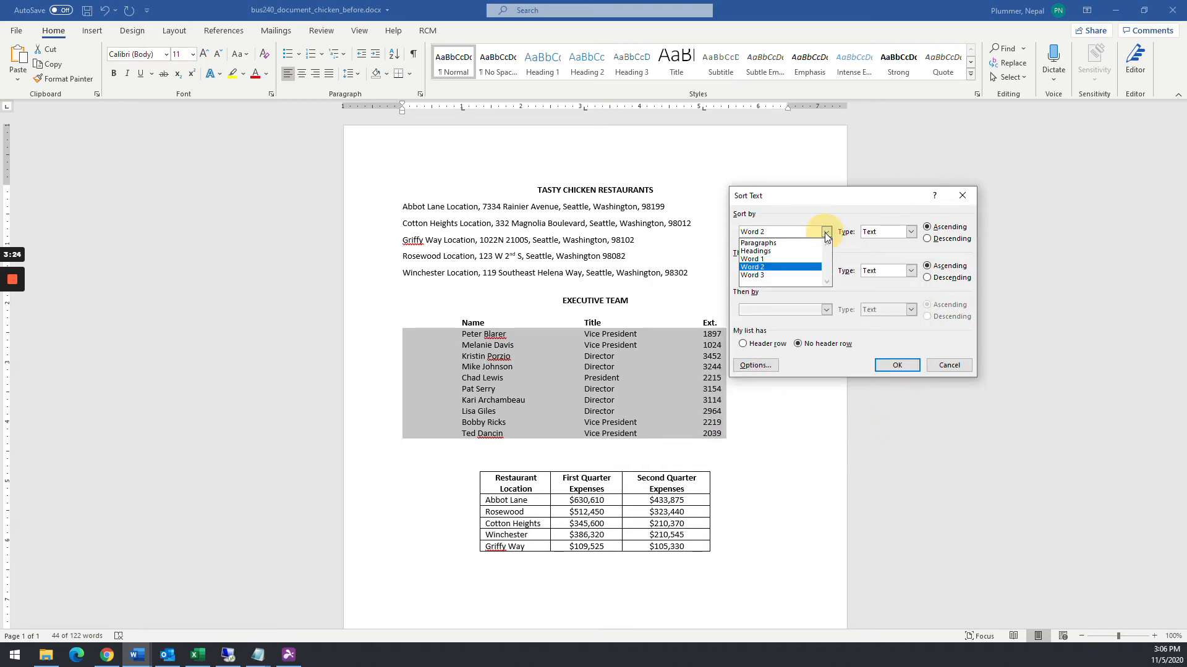
pyautogui.click(757, 268)
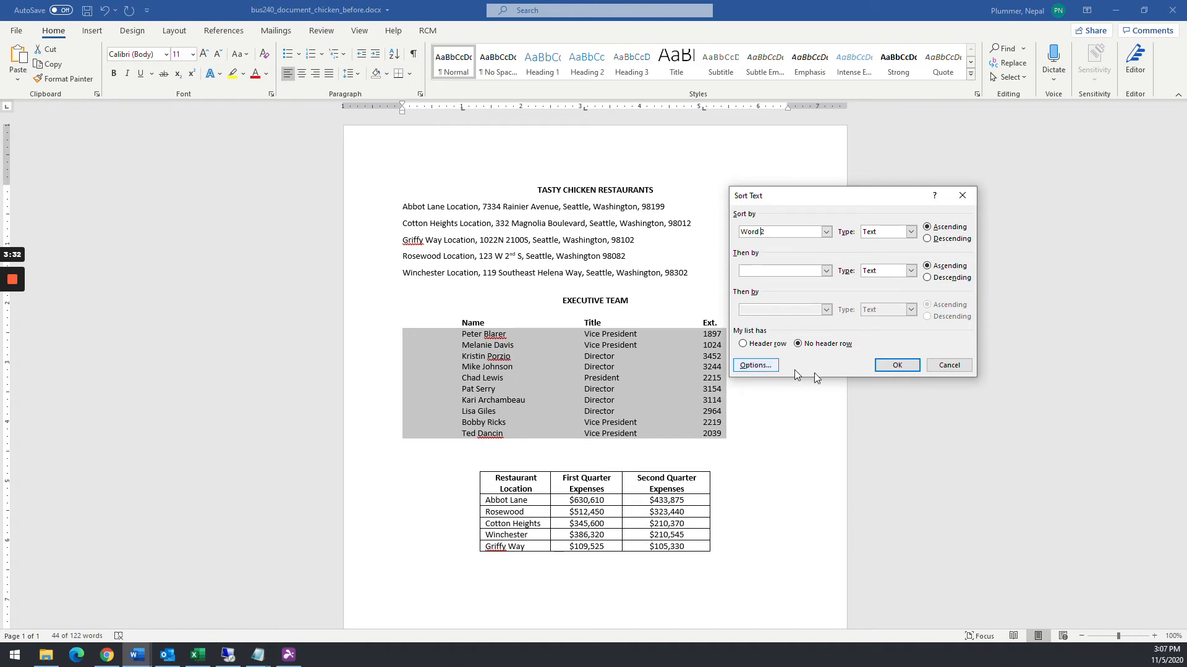
pyautogui.click(885, 369)
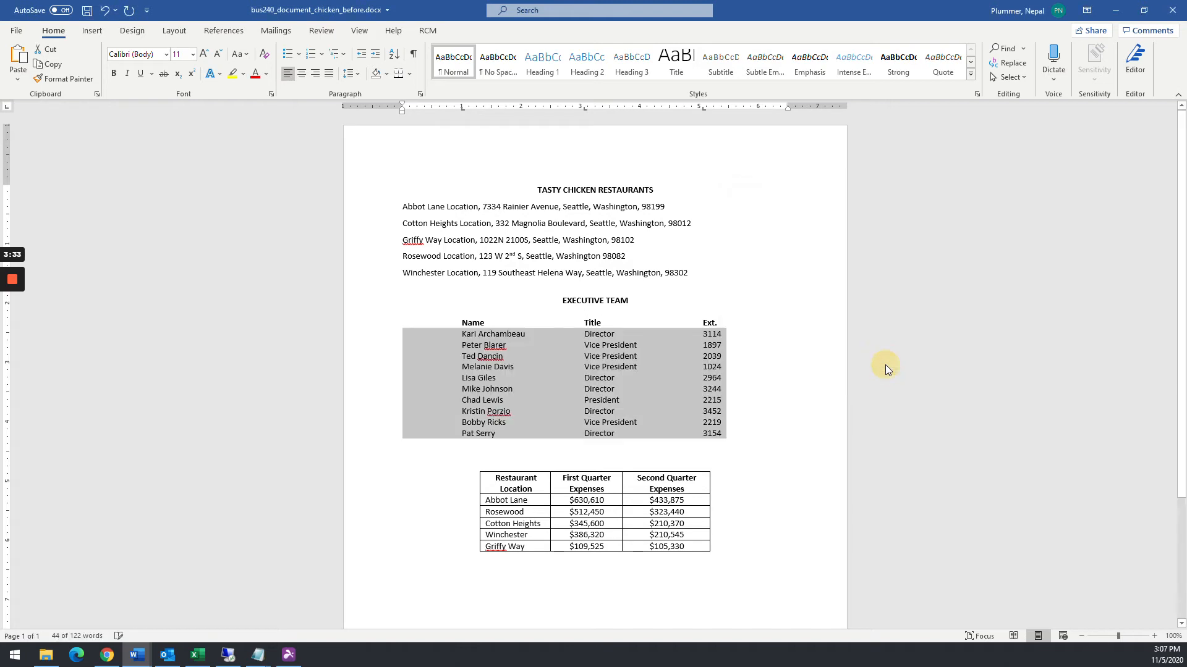
pyautogui.click(473, 335)
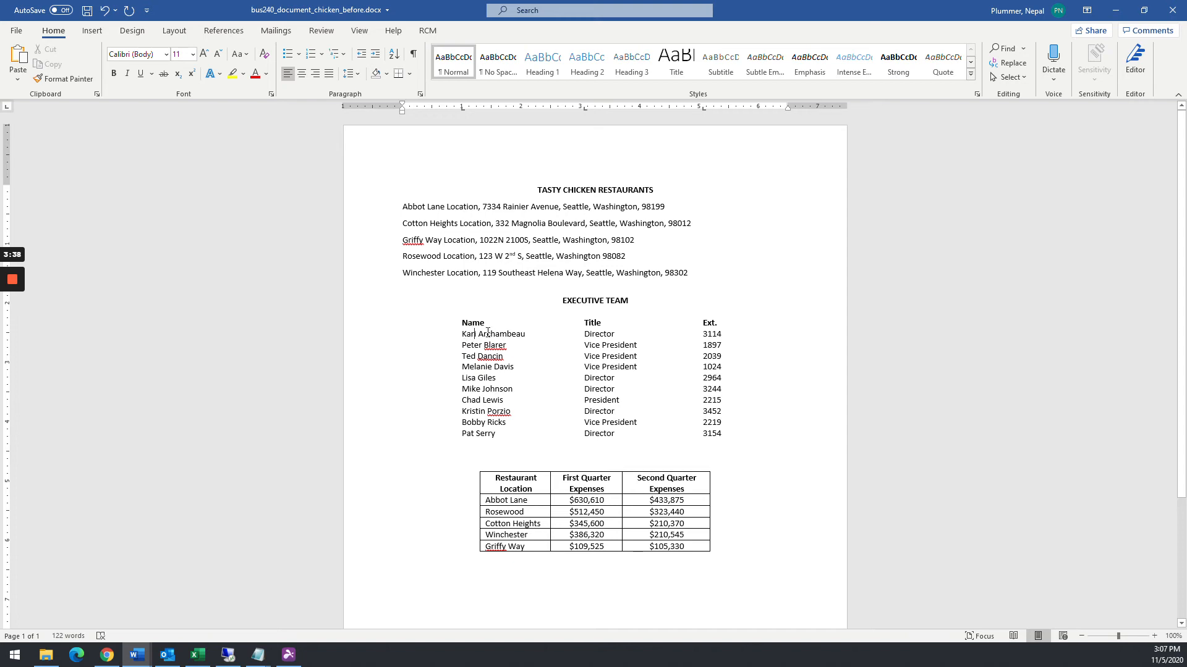
pyautogui.moveTo(460, 434); pyautogui.dragTo(494, 436)
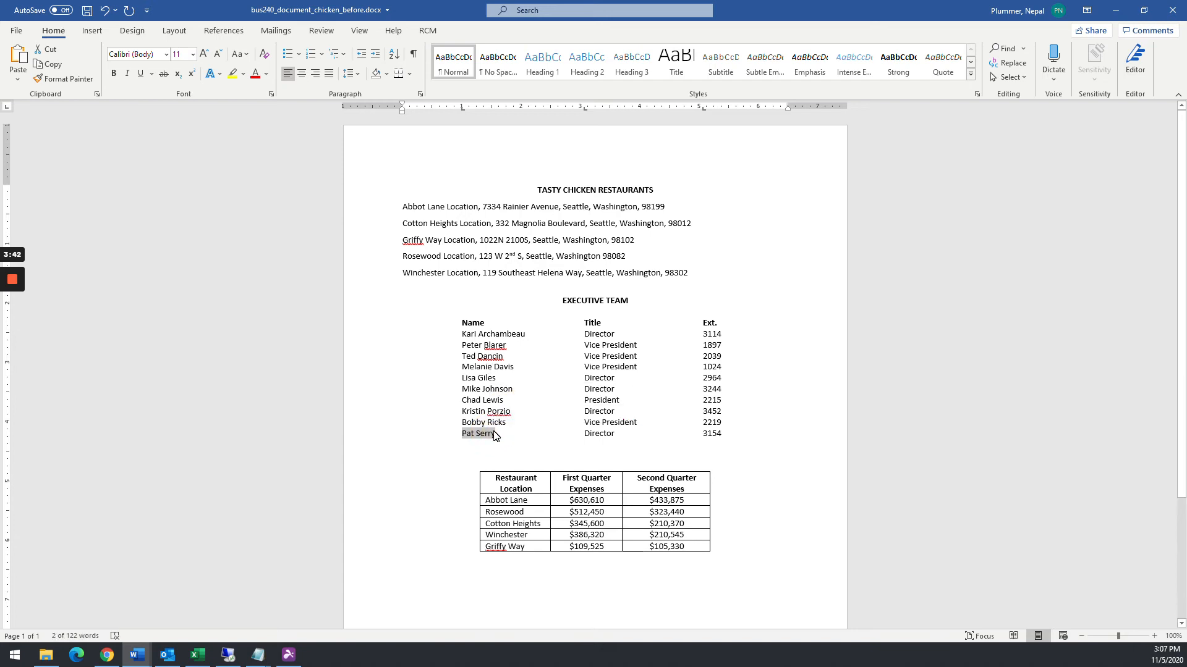
# Change Winchester's Second Quarter Expenses to $910,545 in the expenses table
pyautogui.scroll(-3, 494, 435)
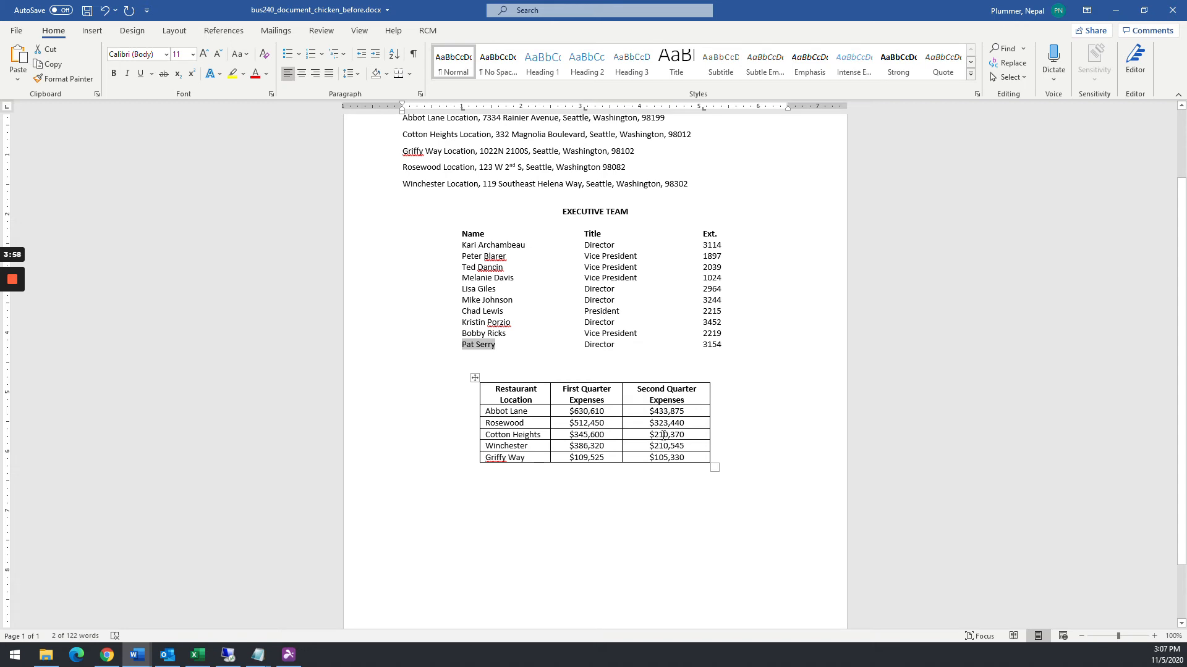
pyautogui.moveTo(661, 436); pyautogui.dragTo(671, 445)
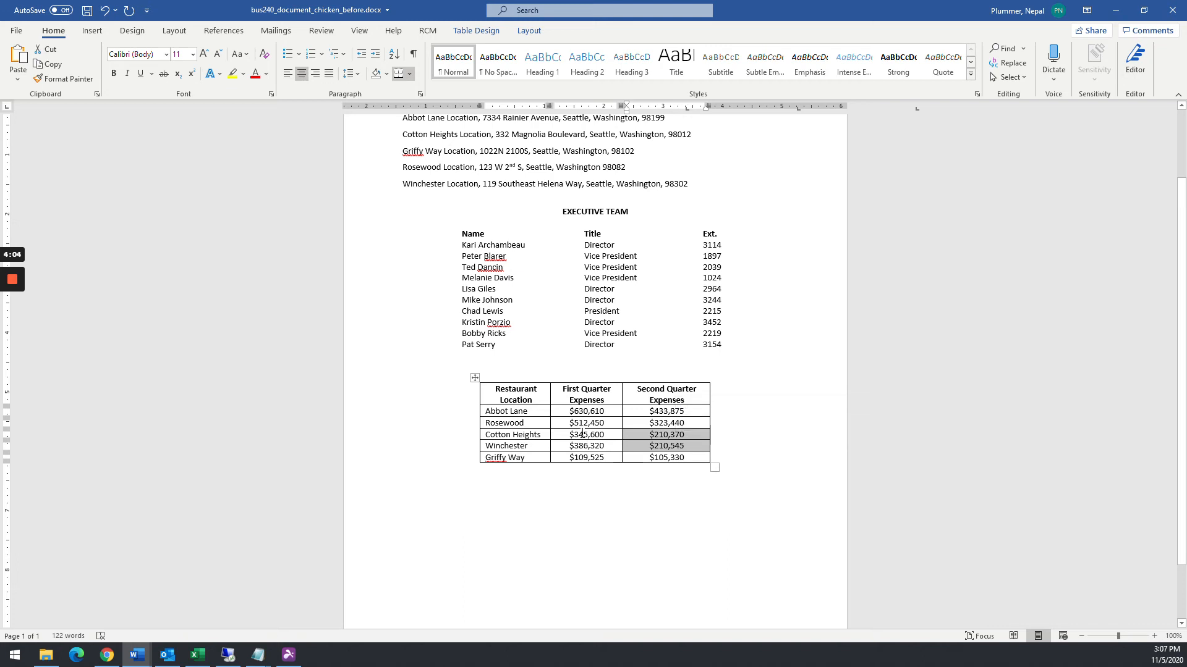
pyautogui.click(650, 446)
pyautogui.press('Delete')
pyautogui.write('9')
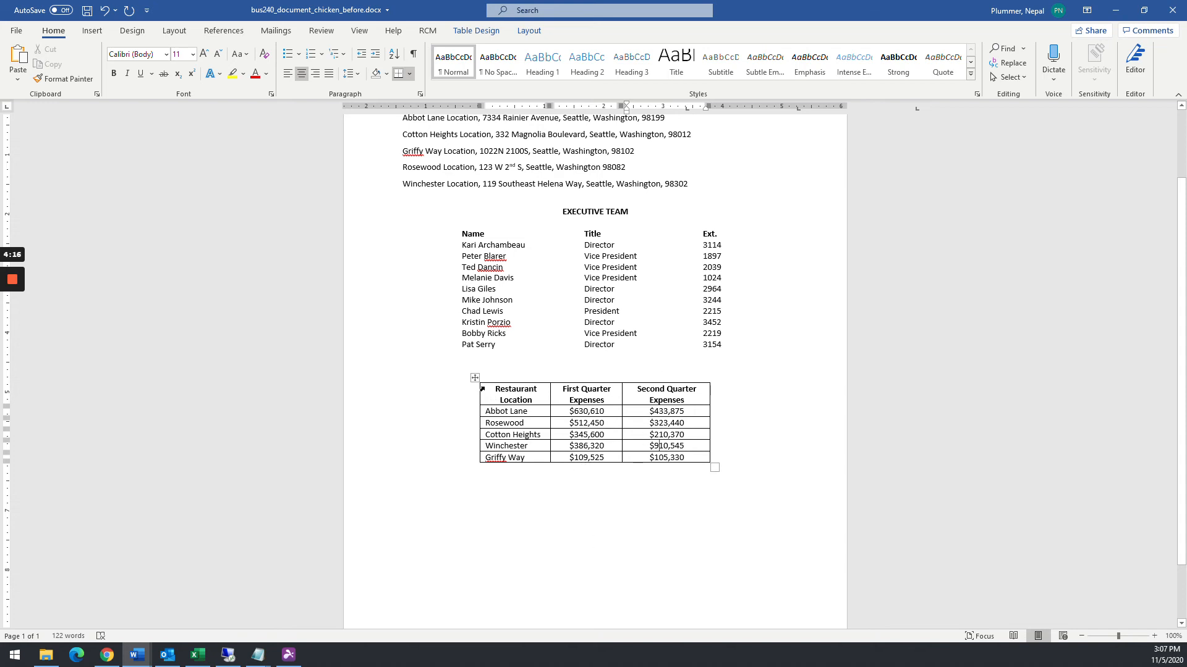
# Select the entire expenses table including its header row and set up a descending sort by Second Quarter Expenses
pyautogui.moveTo(495, 388); pyautogui.dragTo(697, 458)
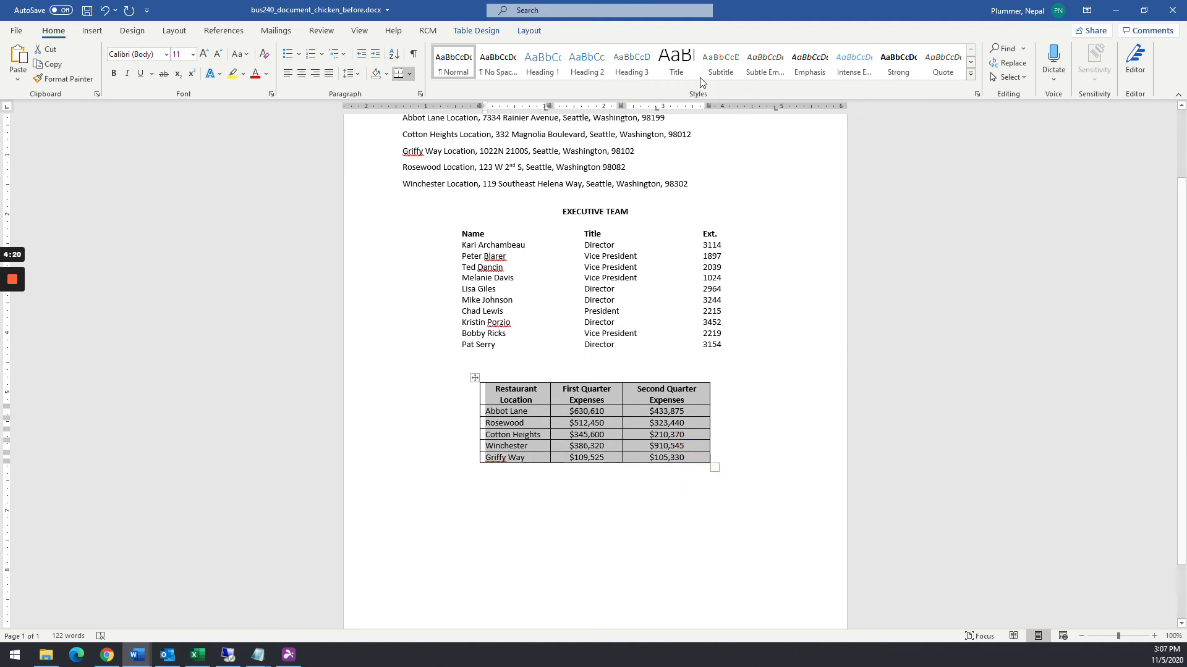
pyautogui.click(393, 55)
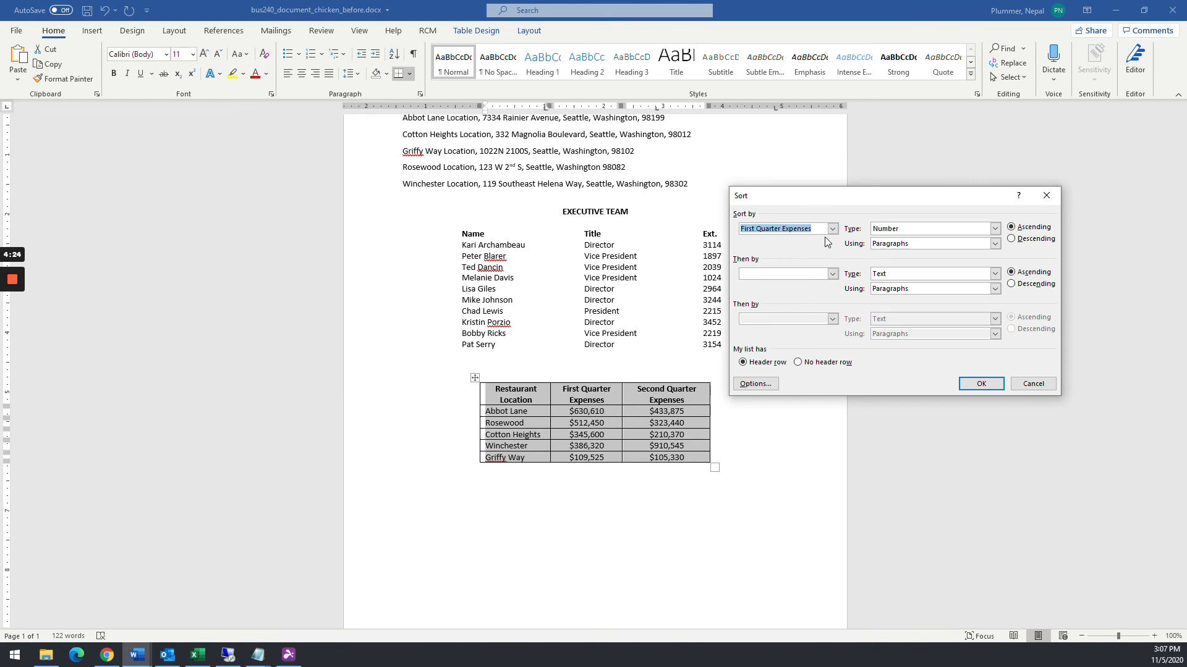
pyautogui.click(831, 228)
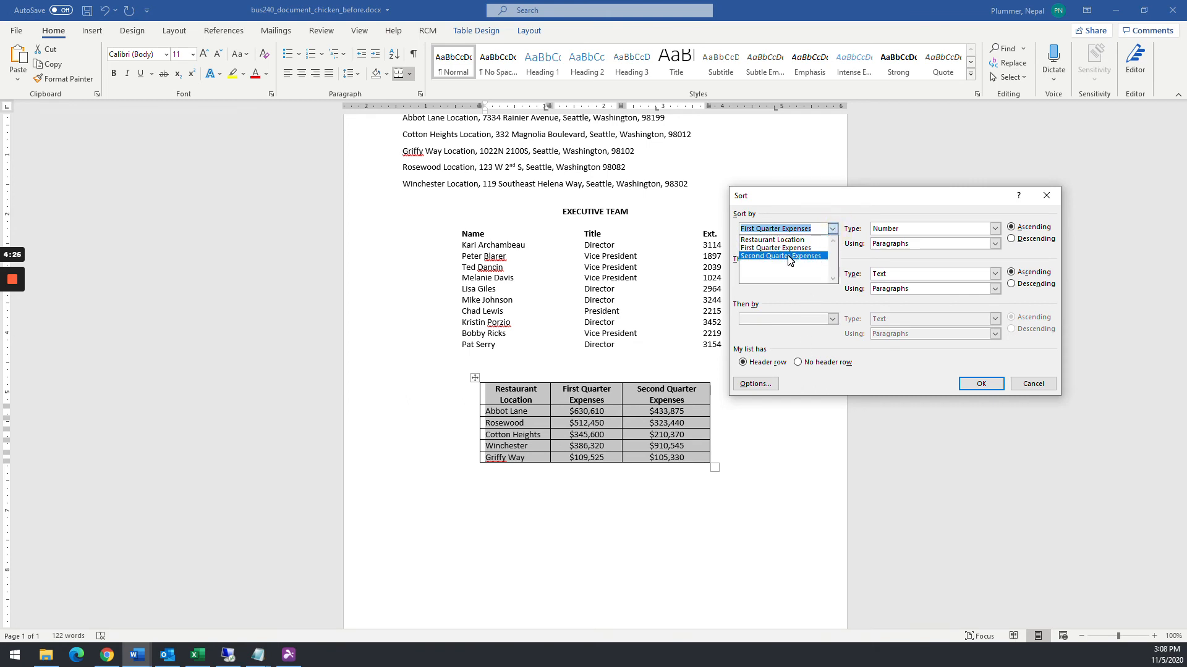
pyautogui.click(788, 256)
pyautogui.click(821, 228)
pyautogui.click(794, 257)
pyautogui.click(1011, 240)
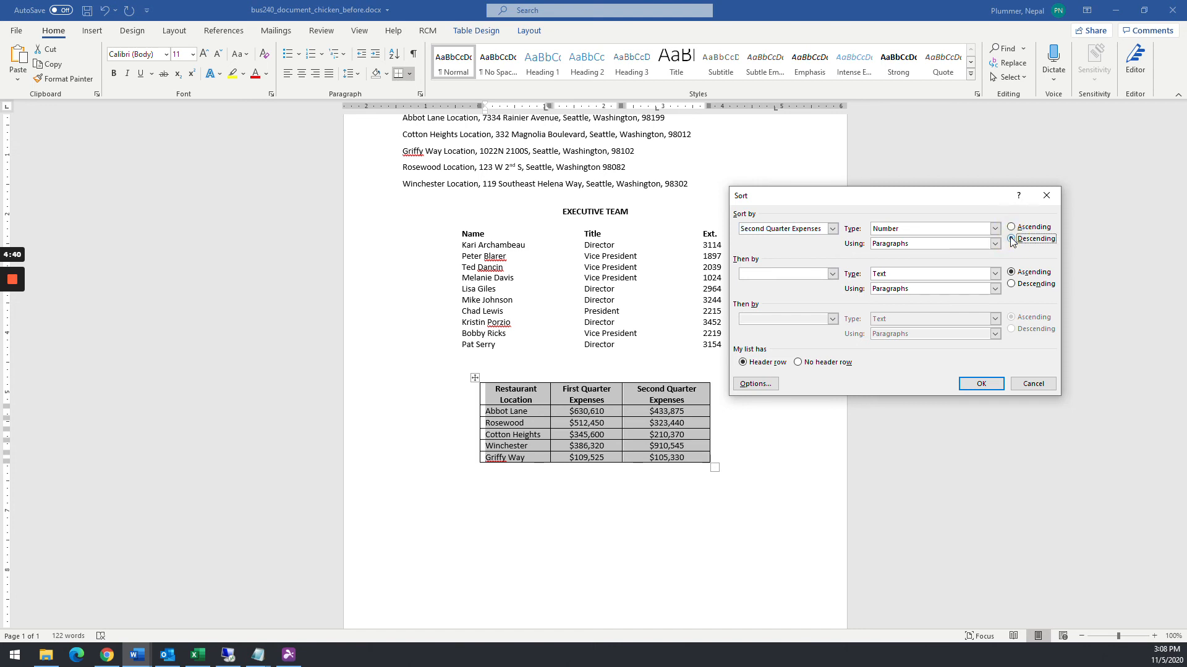
# Review the field separator options without changing them and apply the descending sort to the expenses table
pyautogui.click(993, 245)
pyautogui.click(993, 246)
pyautogui.click(756, 384)
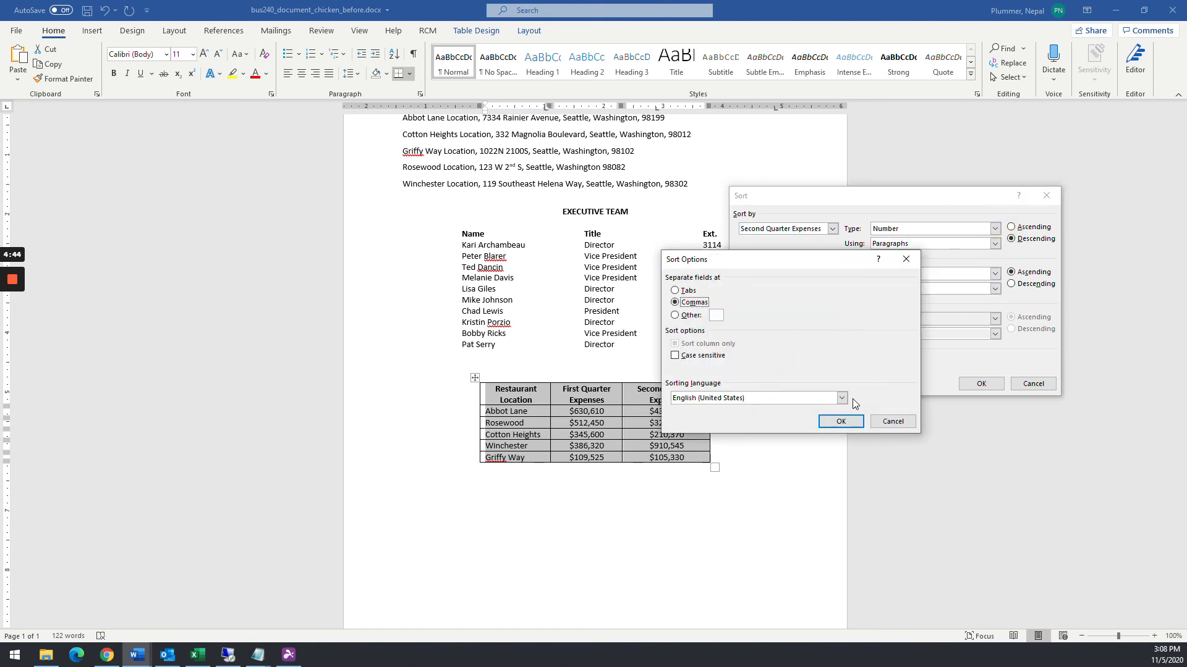
pyautogui.click(890, 423)
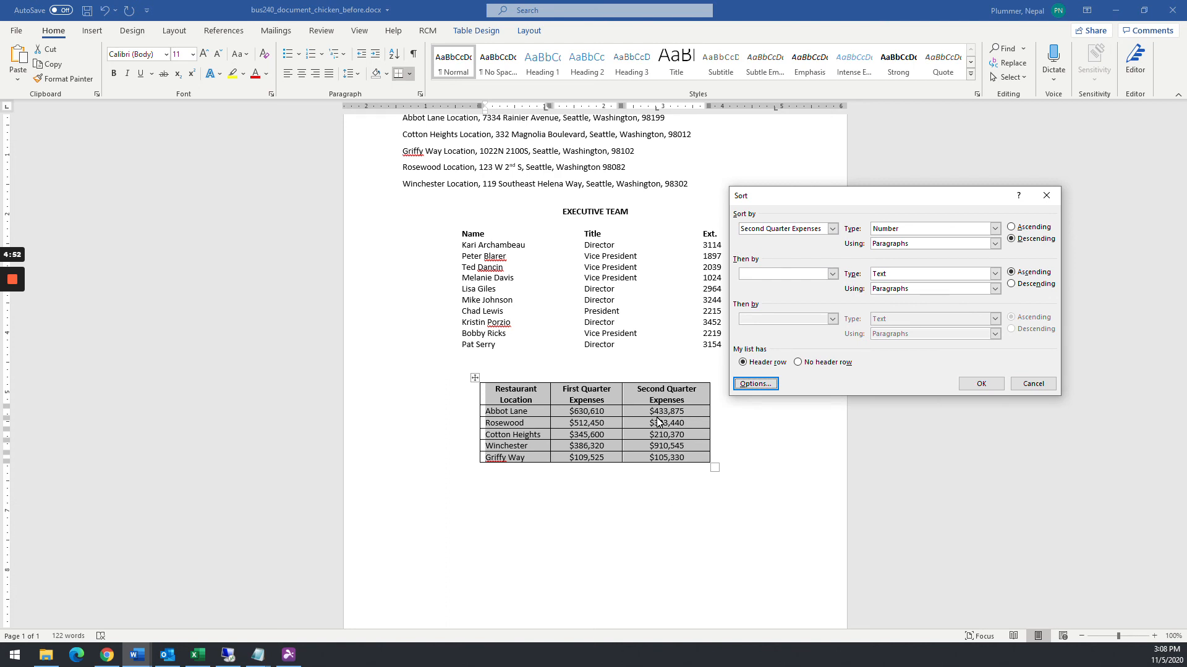
pyautogui.click(987, 384)
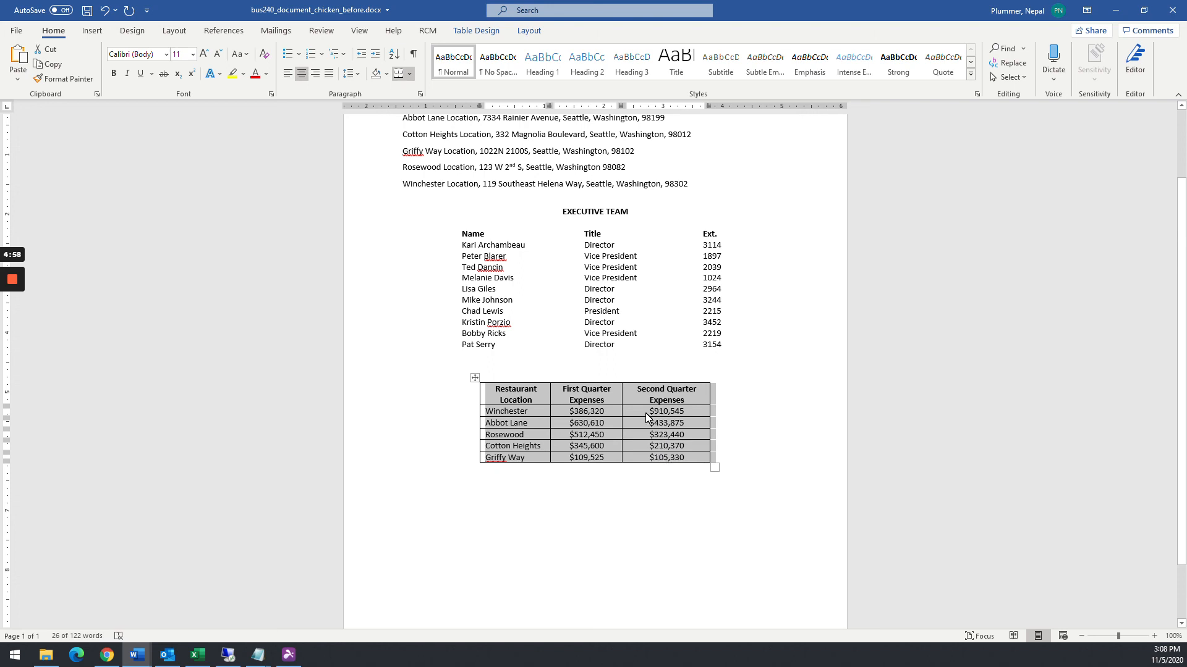
# Undo the table sort and restore Winchester's Second Quarter Expenses to $210,545
pyautogui.hotkey('ctrl', 'z')
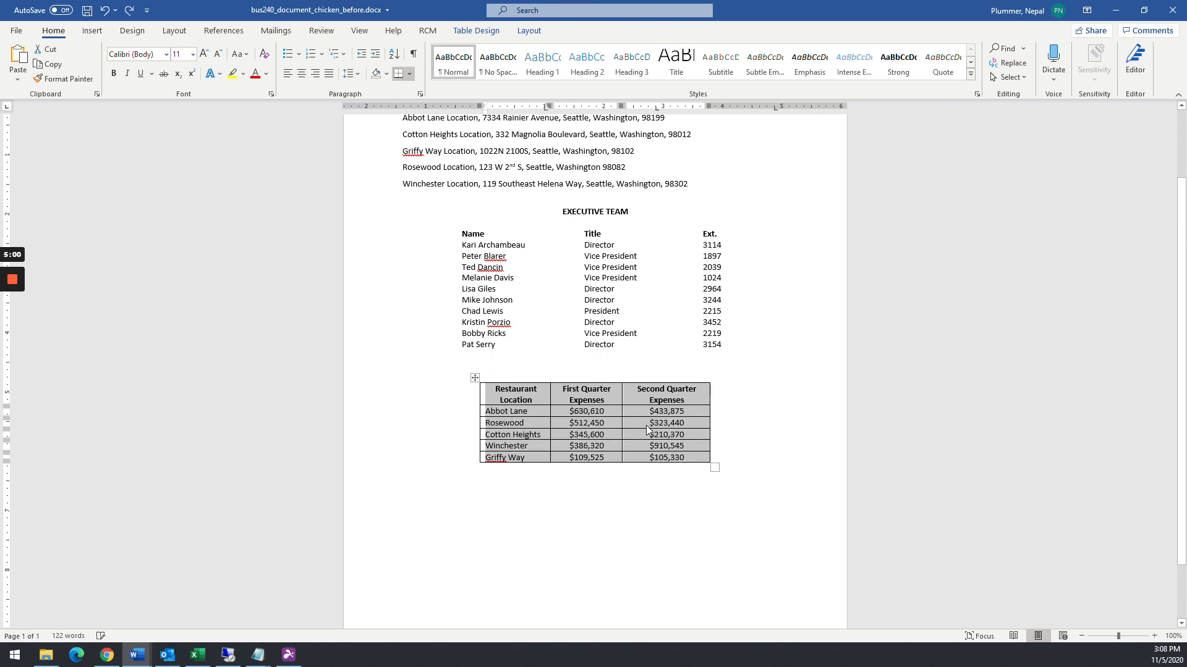
pyautogui.click(646, 425)
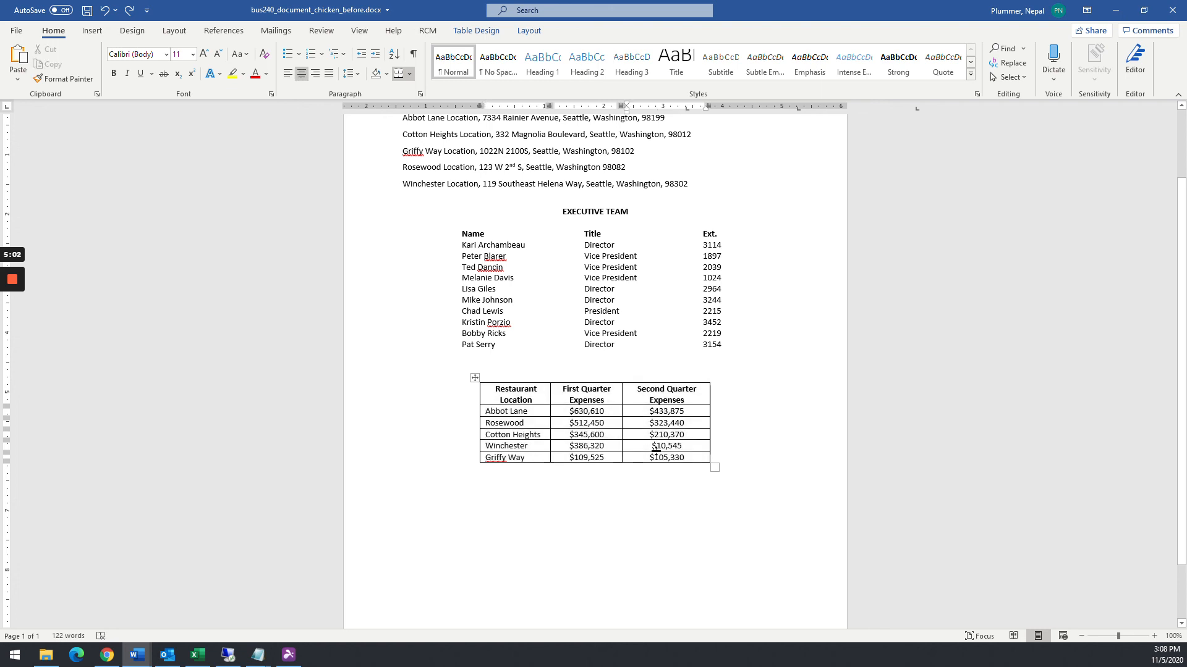
pyautogui.click(655, 446)
pyautogui.write('2')
# Select the whole expenses table with its header row and sort it by Second Quarter Expenses as numbers in descending order
pyautogui.moveTo(494, 389); pyautogui.dragTo(682, 455)
pyautogui.click(394, 54)
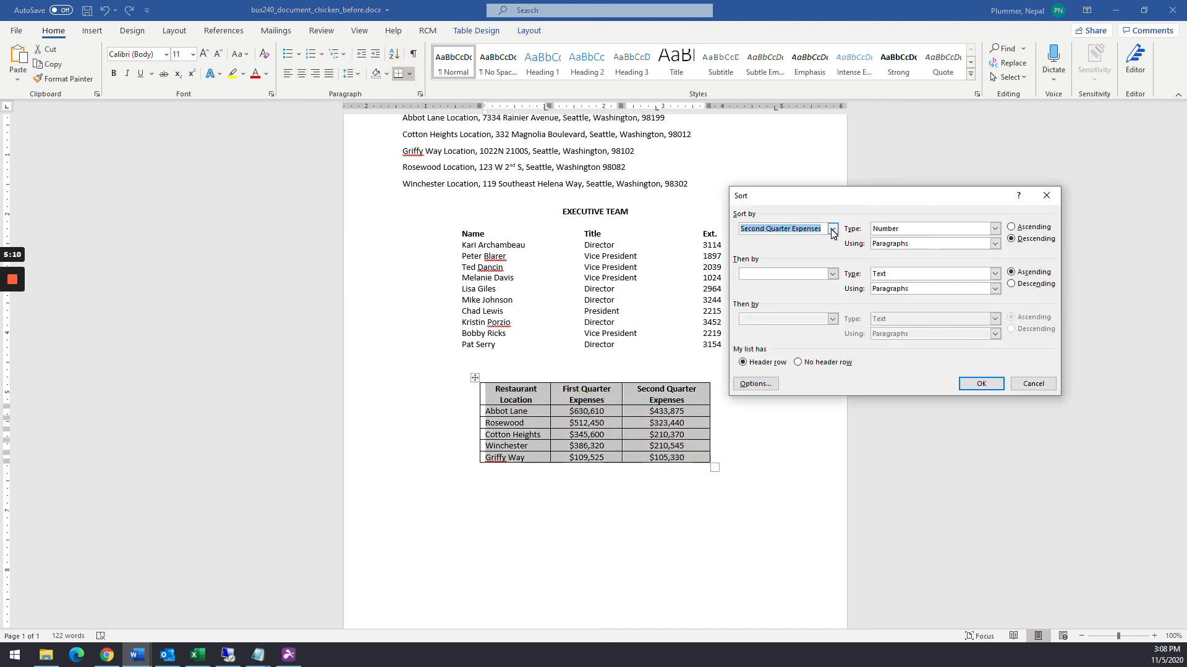
pyautogui.click(833, 229)
pyautogui.click(791, 253)
pyautogui.click(981, 383)
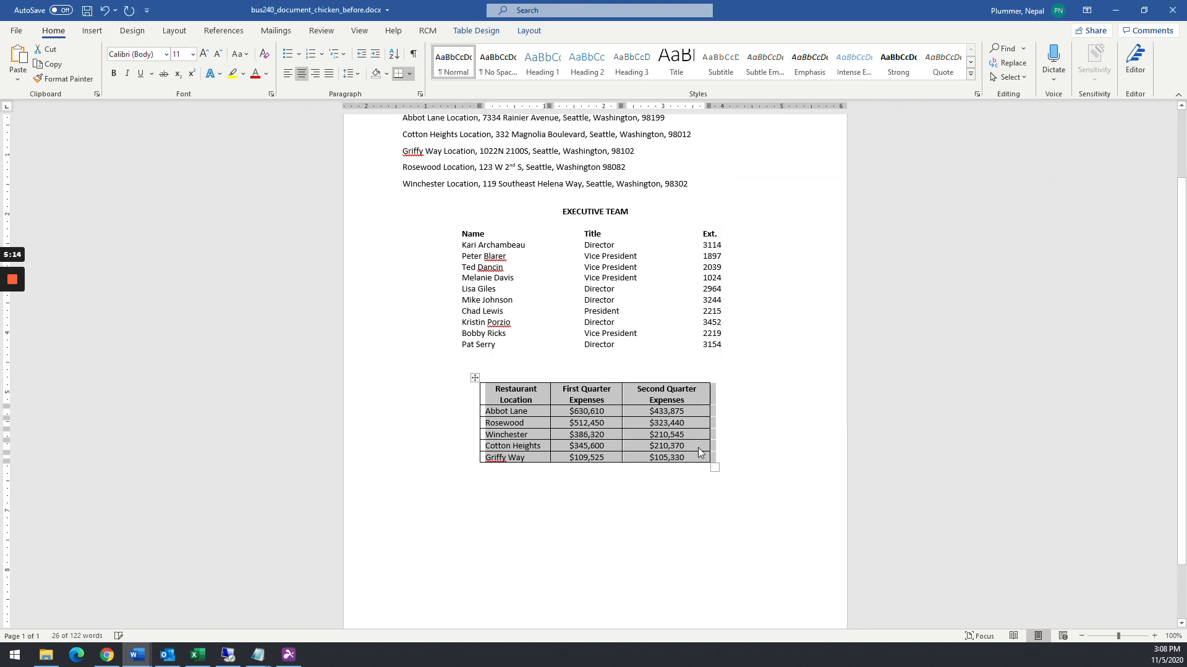
pyautogui.click(609, 489)
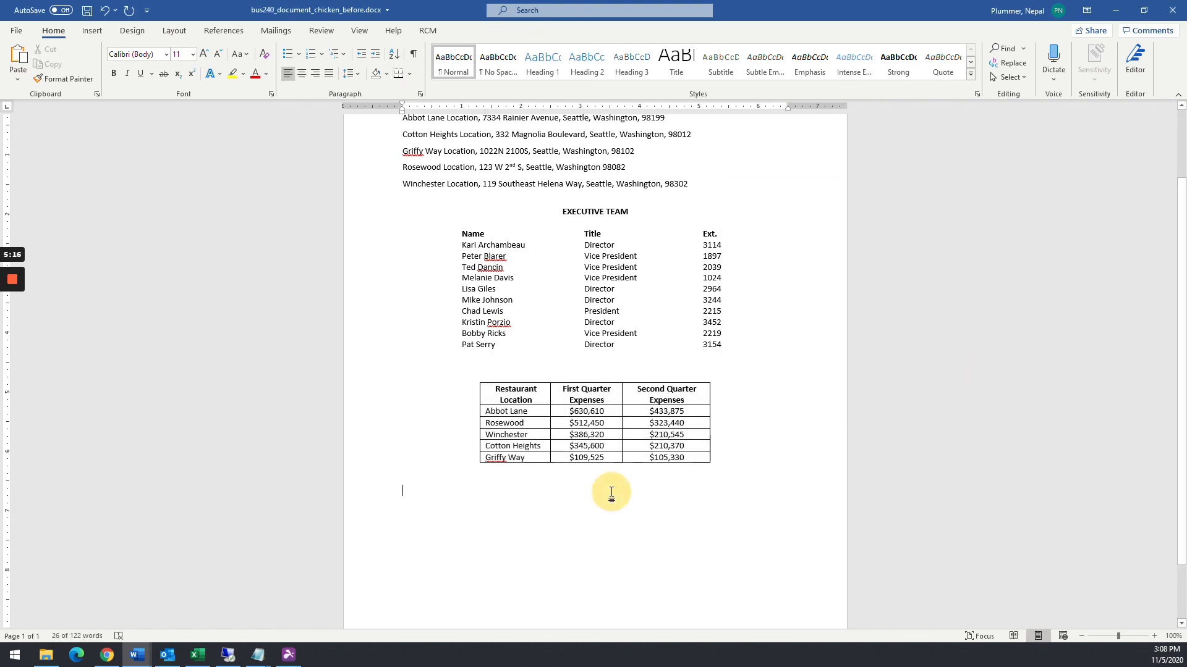
# Compare the sorted lists and table with the completed Week 9 sorting document, and return to the working document
pyautogui.hotkey('alt', 'Tab')
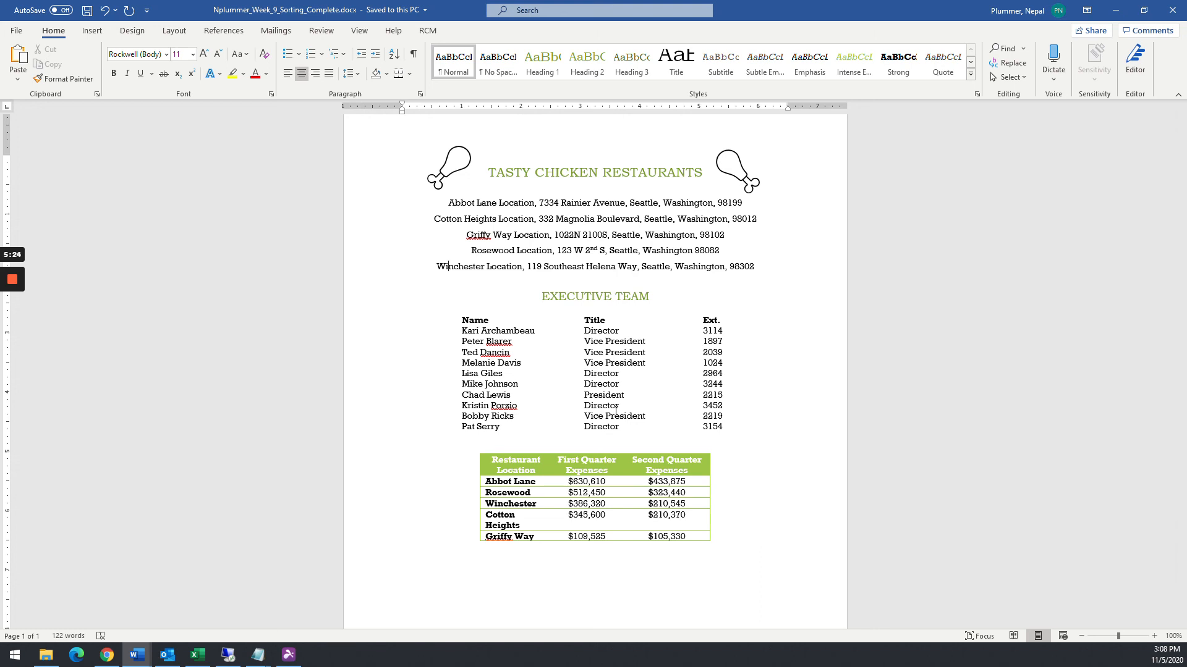
pyautogui.hotkey('alt', 'Tab')
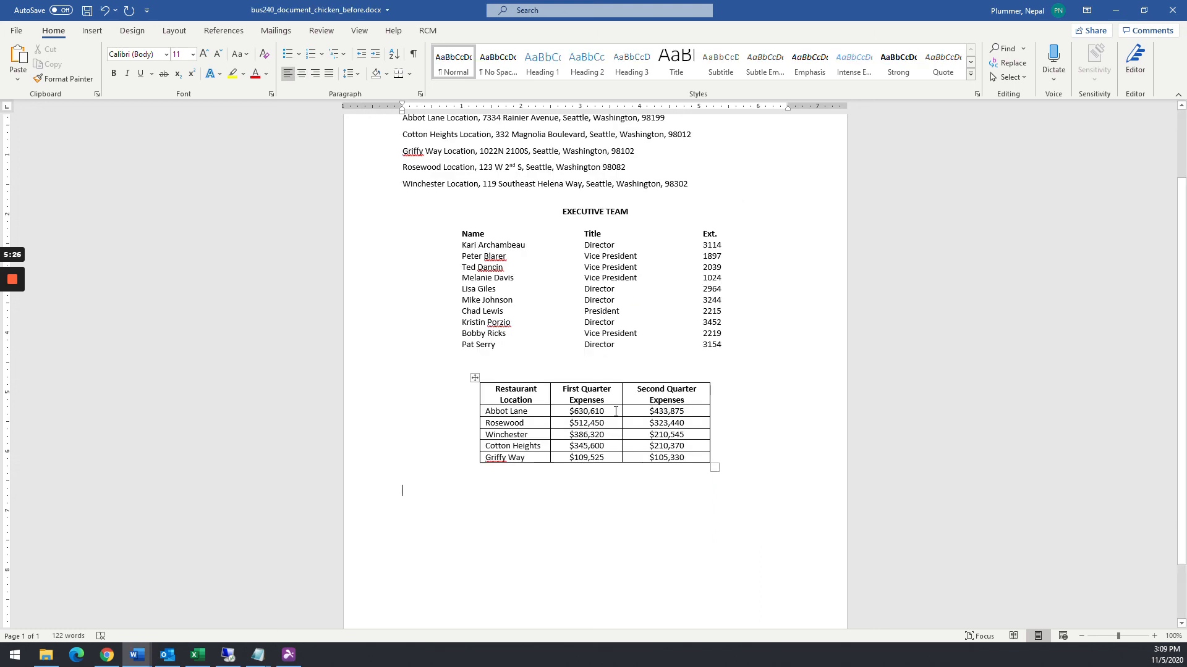
pyautogui.scroll(3, 592, 411)
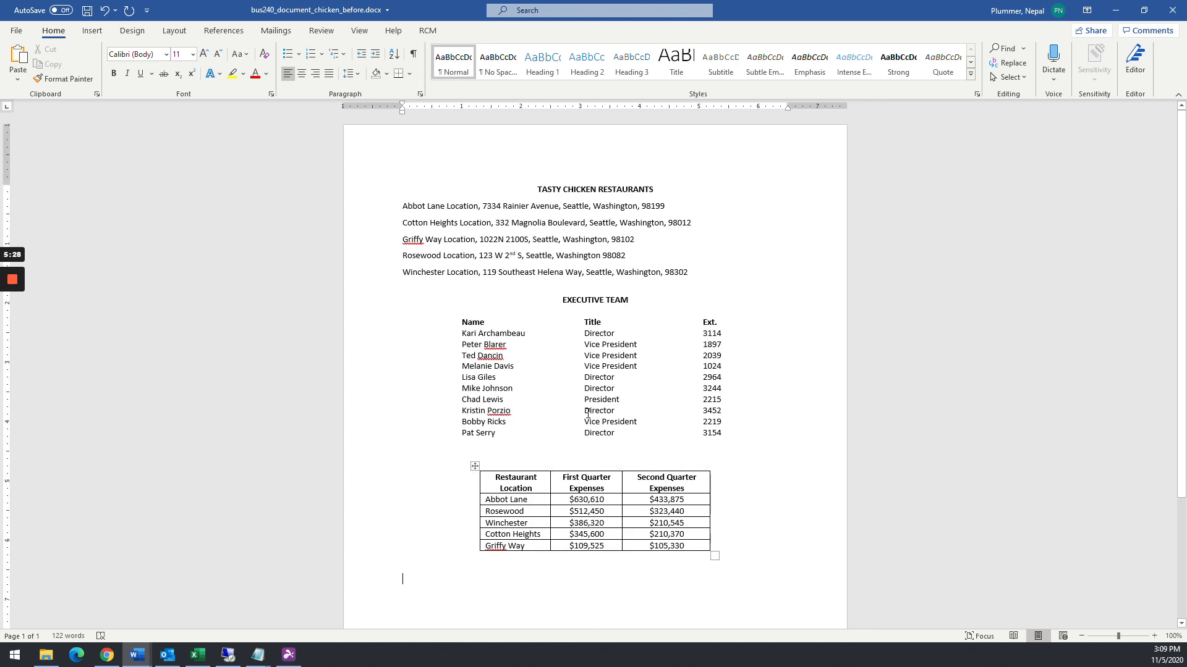